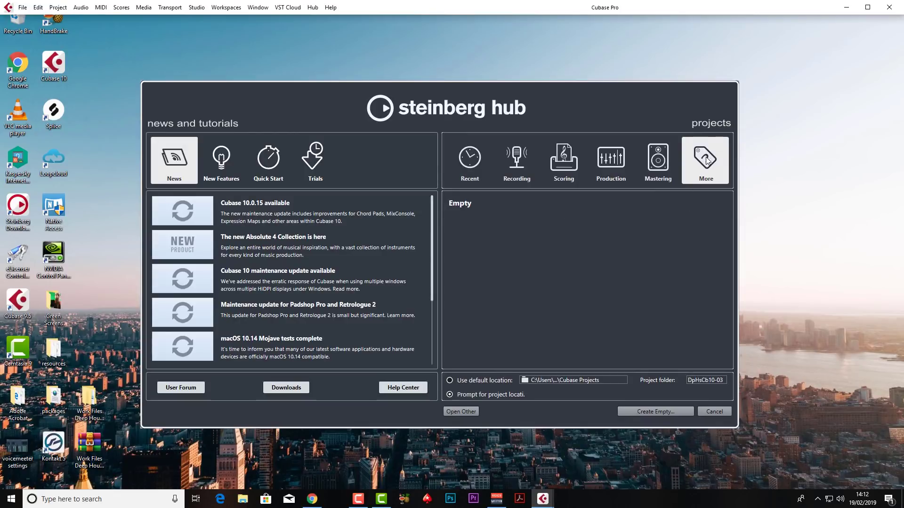
# Create an empty project in a new 'Psytrance 2019' project folder
pyautogui.click(477, 198)
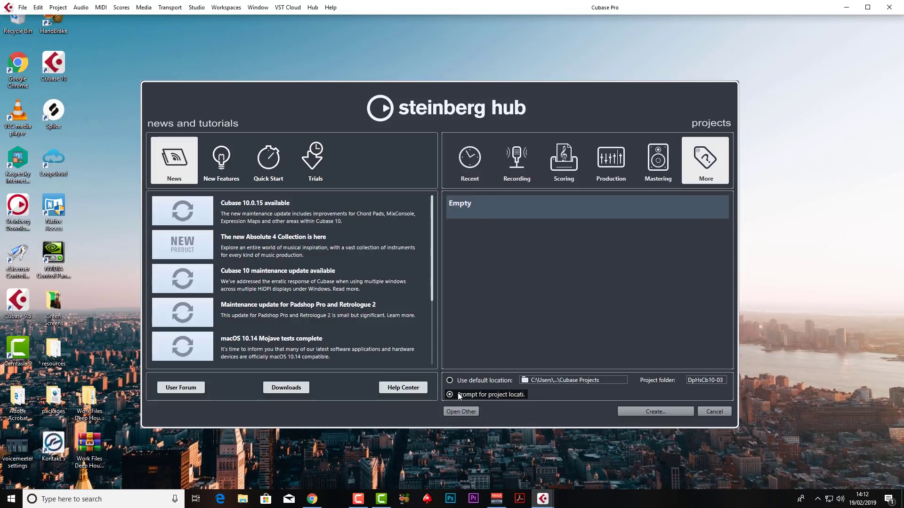
pyautogui.click(634, 411)
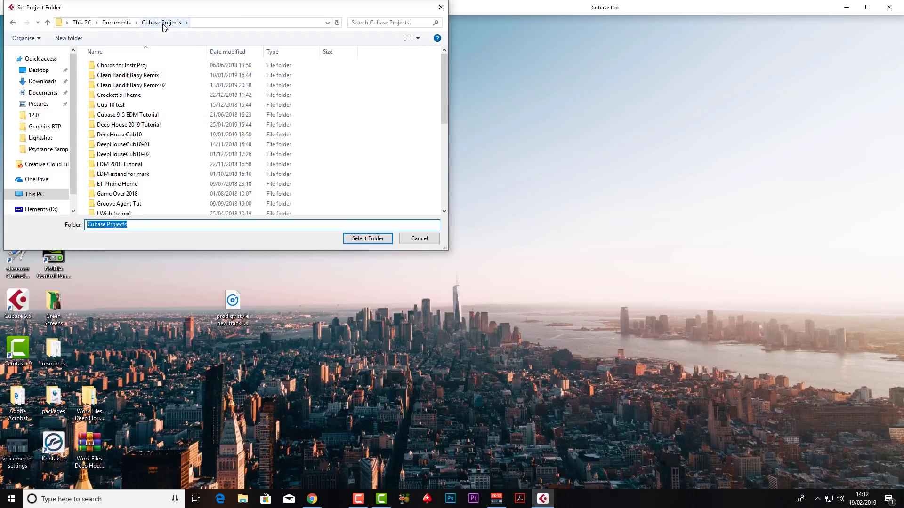
pyautogui.click(69, 38)
pyautogui.write('Psytrance 2019')
pyautogui.press('Return')
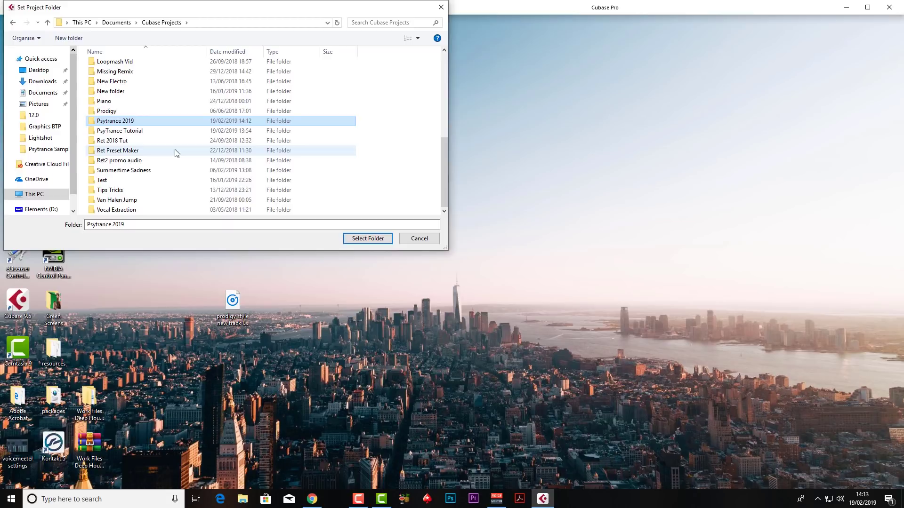
pyautogui.doubleClick(156, 121)
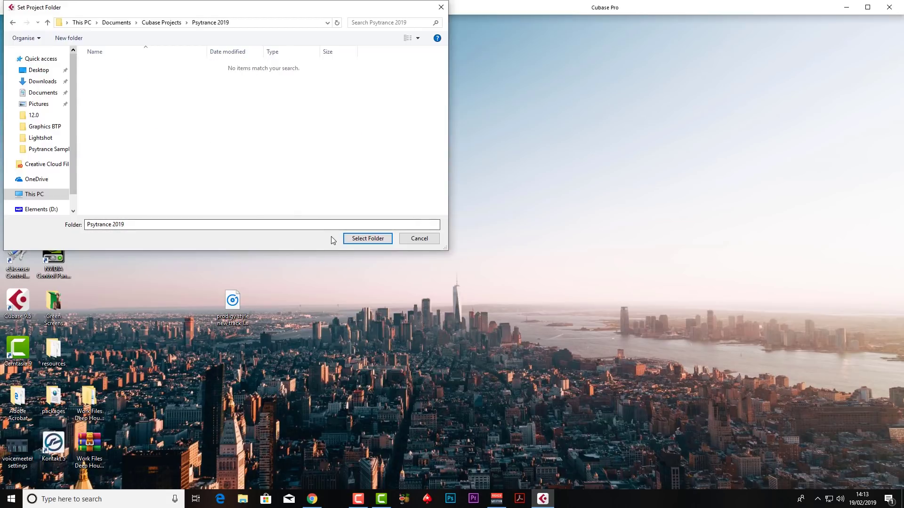
pyautogui.click(354, 239)
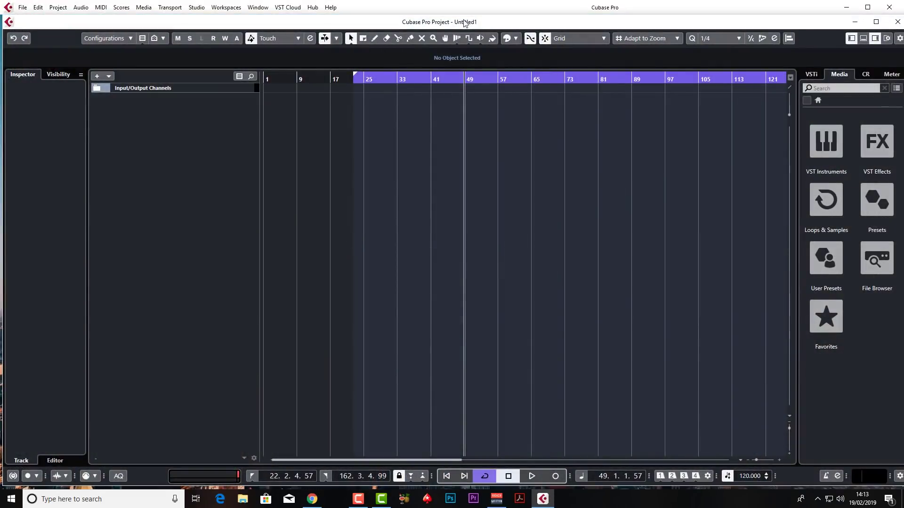
# Save the project as 'Psytrance 2019 Lesson 1'
pyautogui.click(22, 7)
pyautogui.click(52, 86)
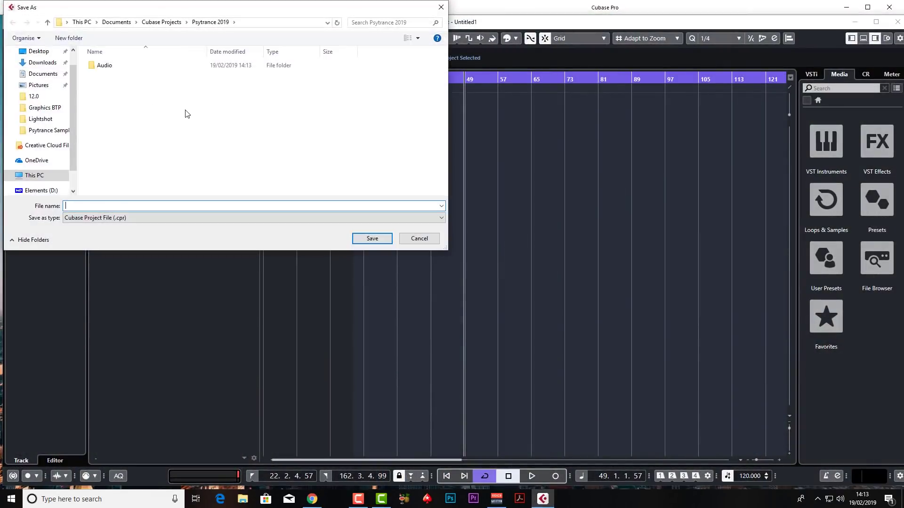
pyautogui.write('Psytrance 2019 Lesson 1')
pyautogui.click(383, 239)
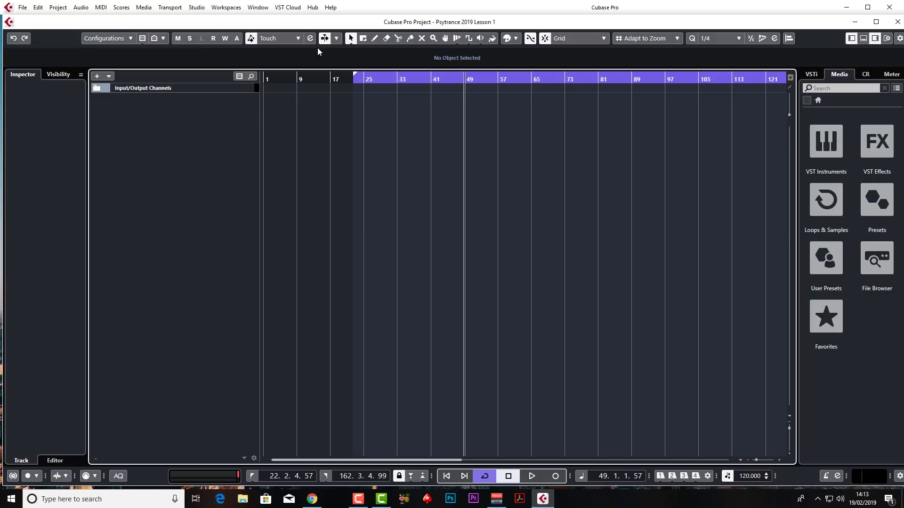
pyautogui.click(197, 7)
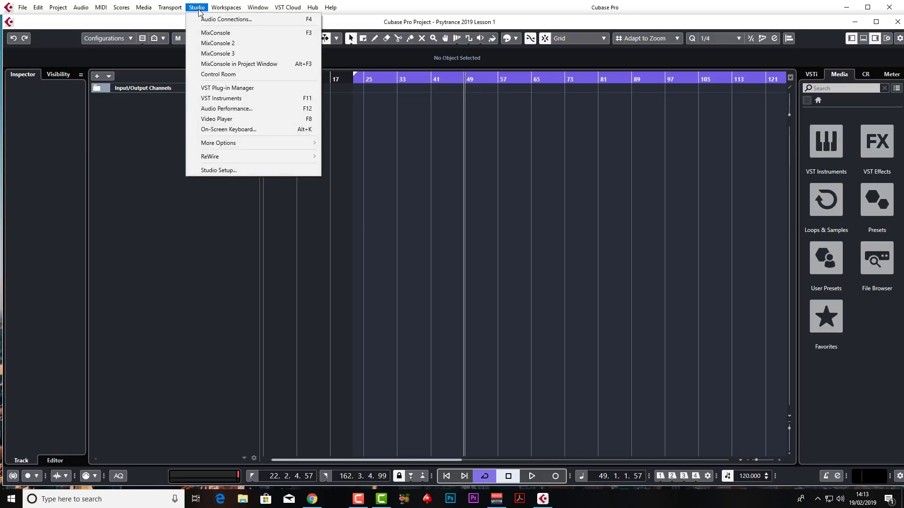
pyautogui.click(243, 172)
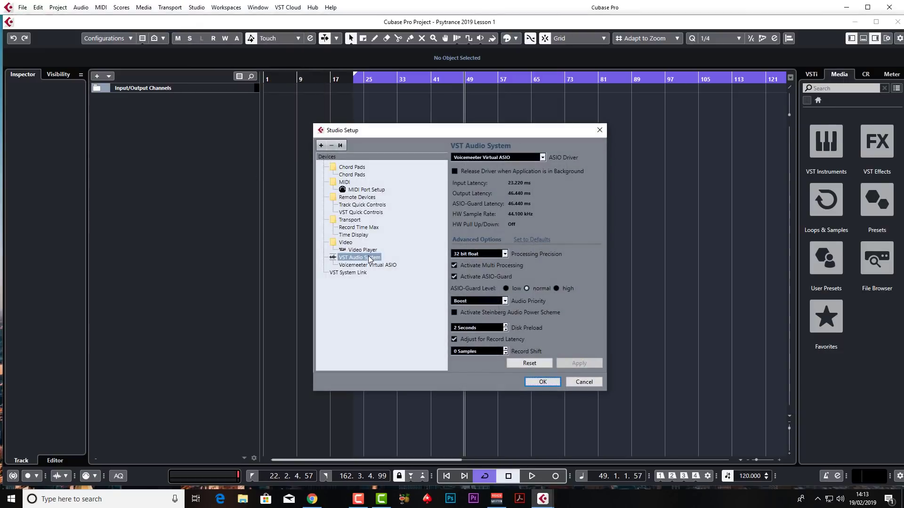
pyautogui.click(542, 158)
pyautogui.click(542, 159)
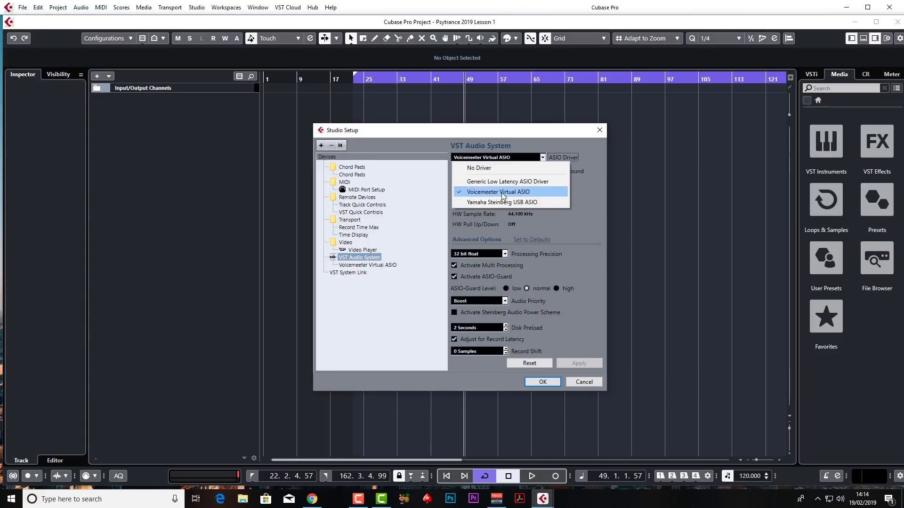
pyautogui.click(507, 310)
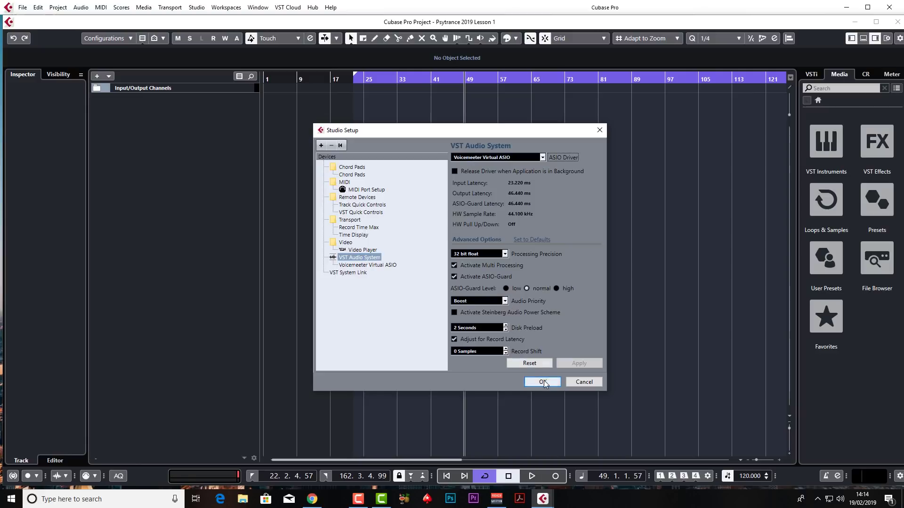
pyautogui.click(542, 382)
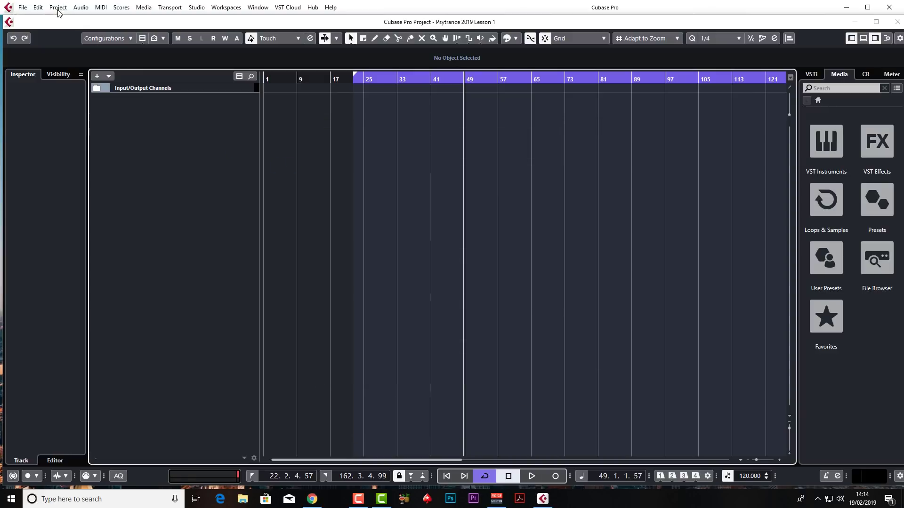
# Change the Project Setup length from 00:10:00:00 to 00:07:00:00 and confirm
pyautogui.click(58, 7)
pyautogui.click(80, 314)
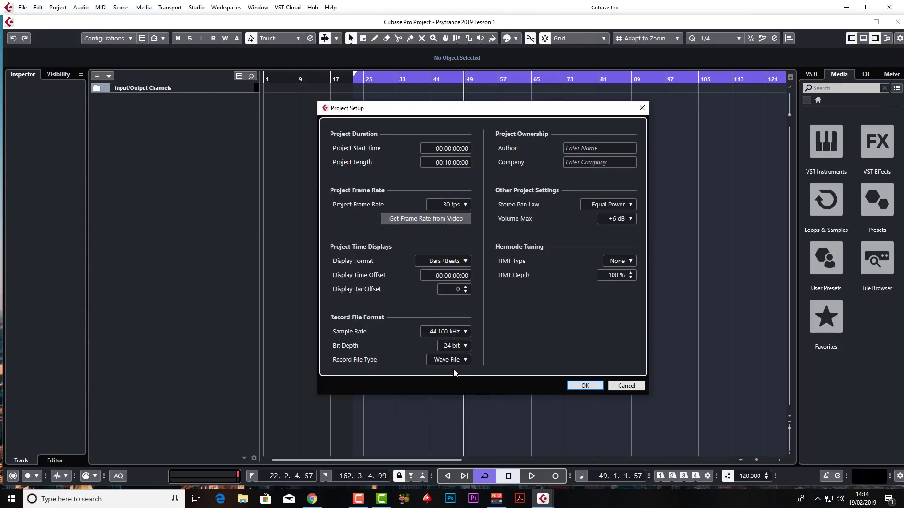
pyautogui.click(447, 164)
pyautogui.click(582, 386)
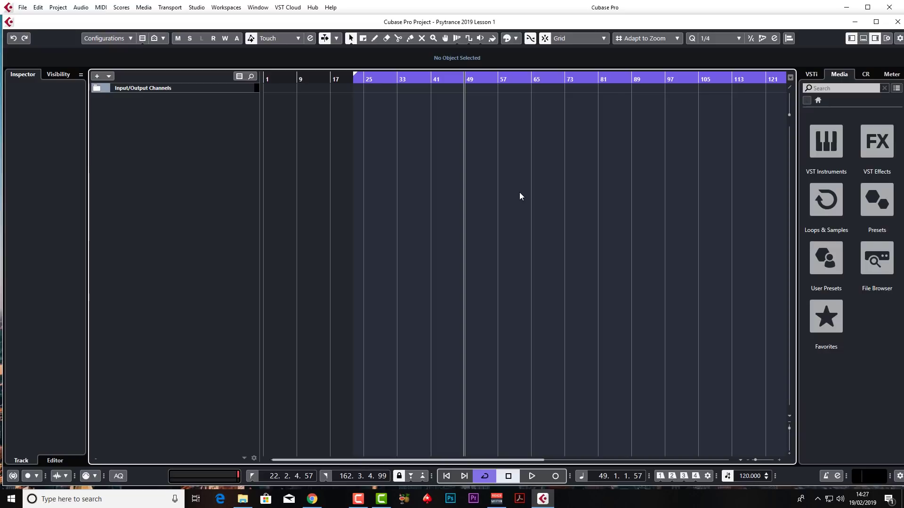
# Browse to Club Tools 1 > Kicks and audition Kick 03, 06, 11 and 13
pyautogui.click(874, 268)
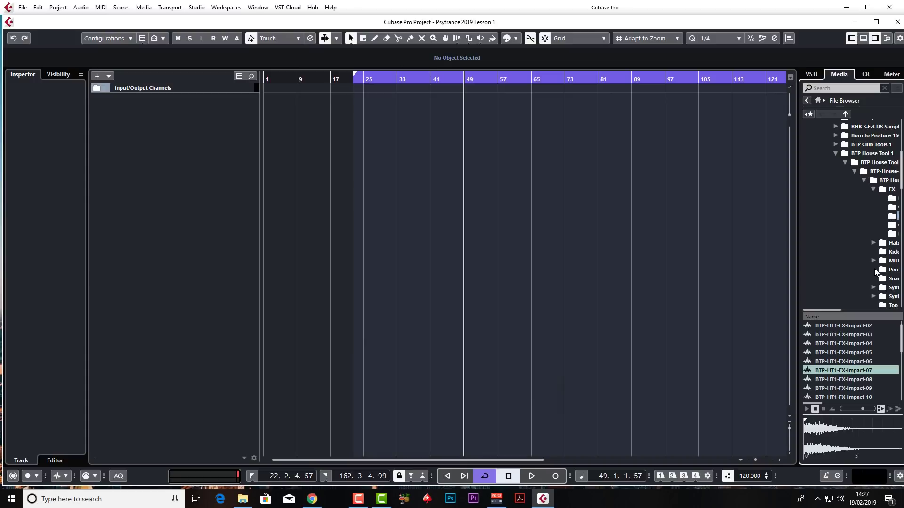
pyautogui.moveTo(832, 310); pyautogui.dragTo(853, 310)
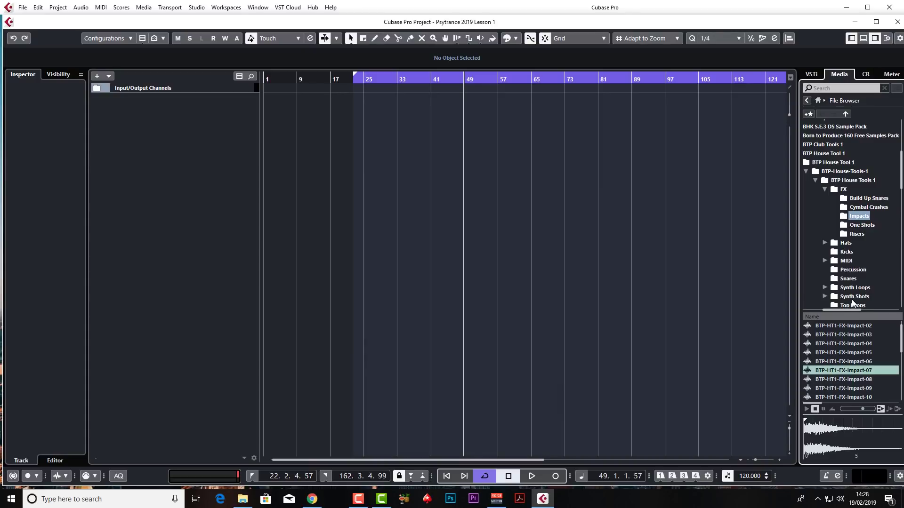
pyautogui.click(843, 251)
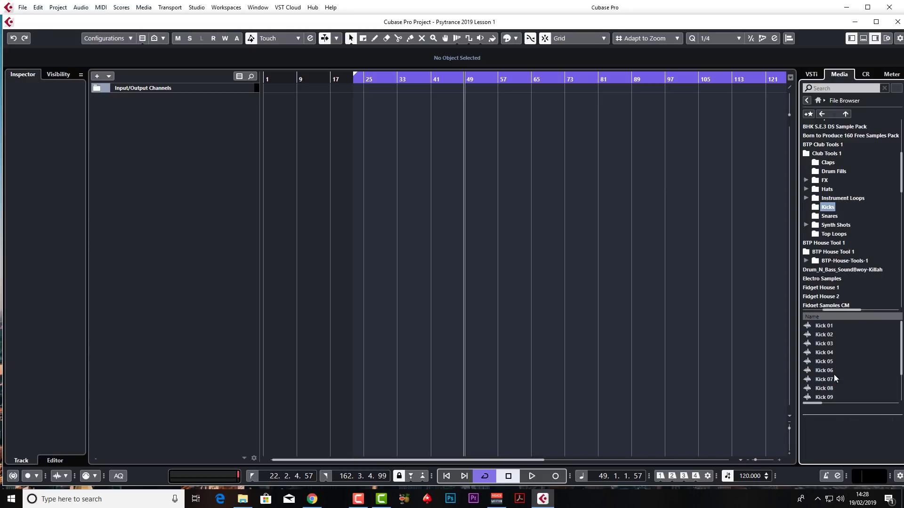
pyautogui.click(829, 346)
pyautogui.click(830, 372)
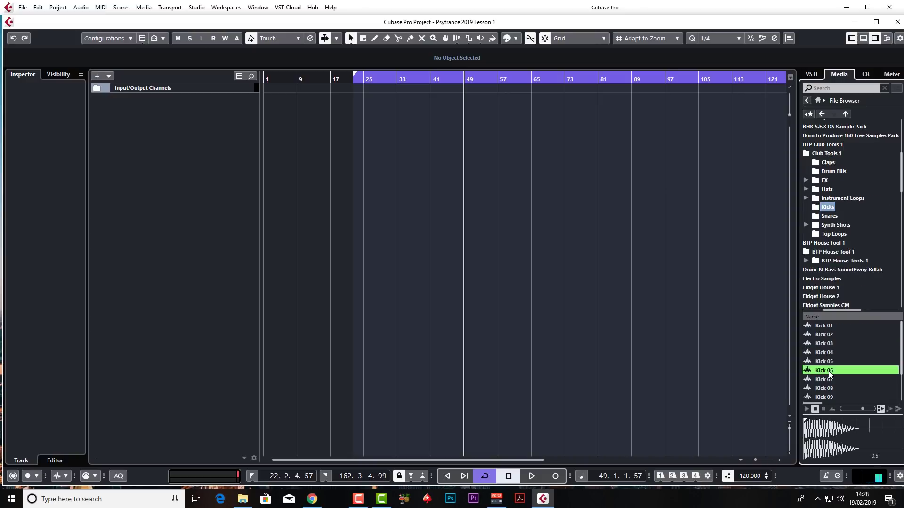
pyautogui.click(827, 347)
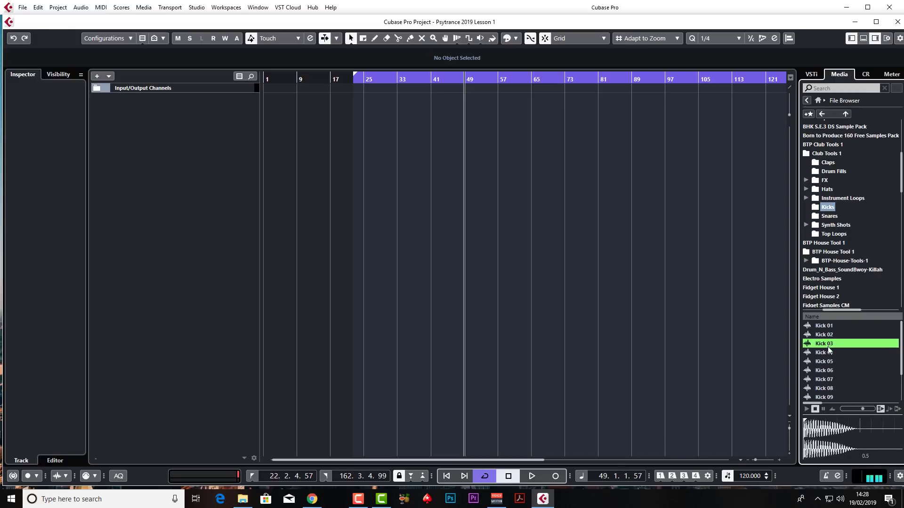
pyautogui.scroll(-2, 833, 379)
pyautogui.click(832, 377)
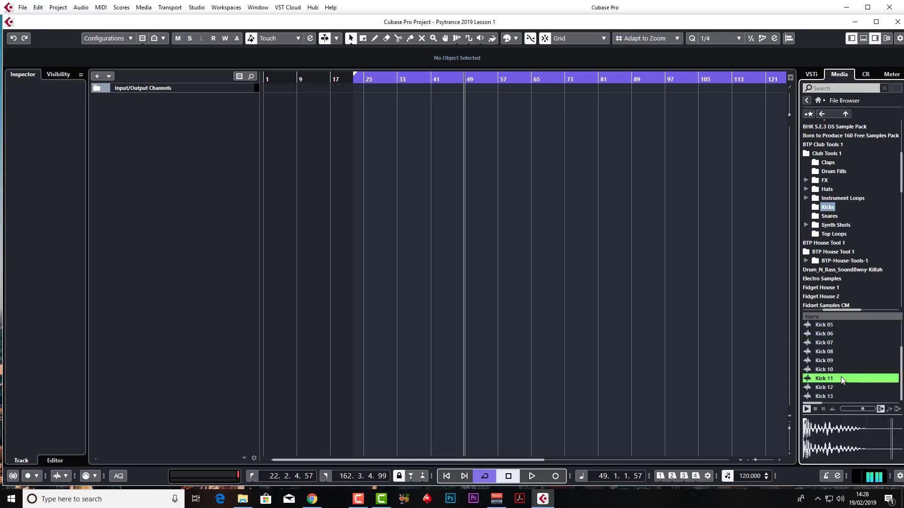
pyautogui.click(831, 397)
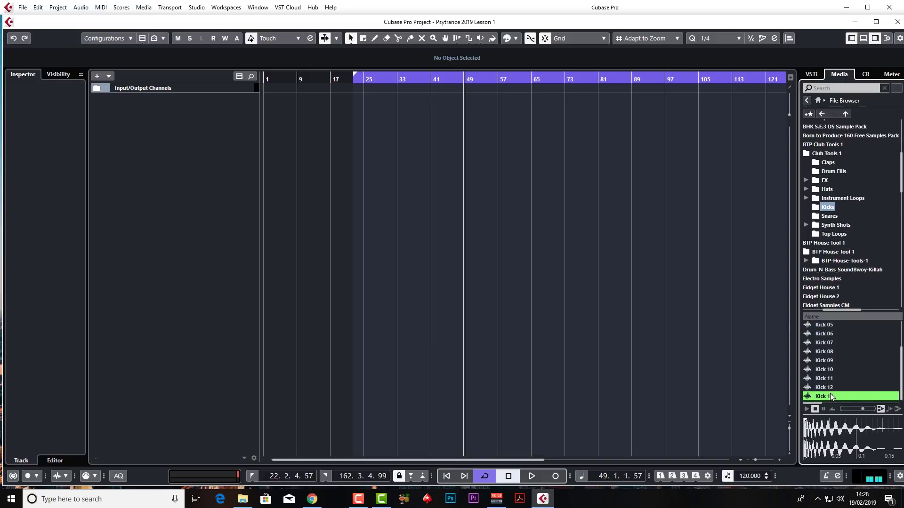
# Create a sampler track from the Kick 13 sample
pyautogui.rightClick(829, 396)
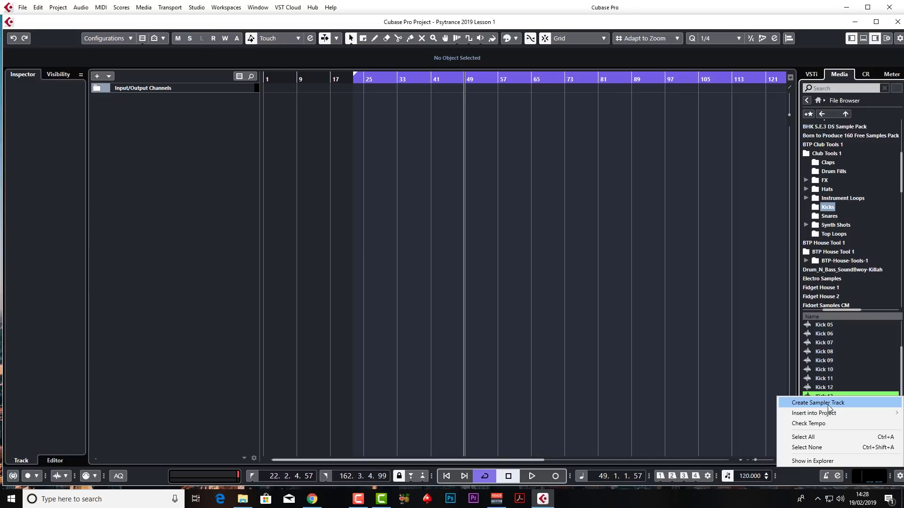
pyautogui.click(833, 395)
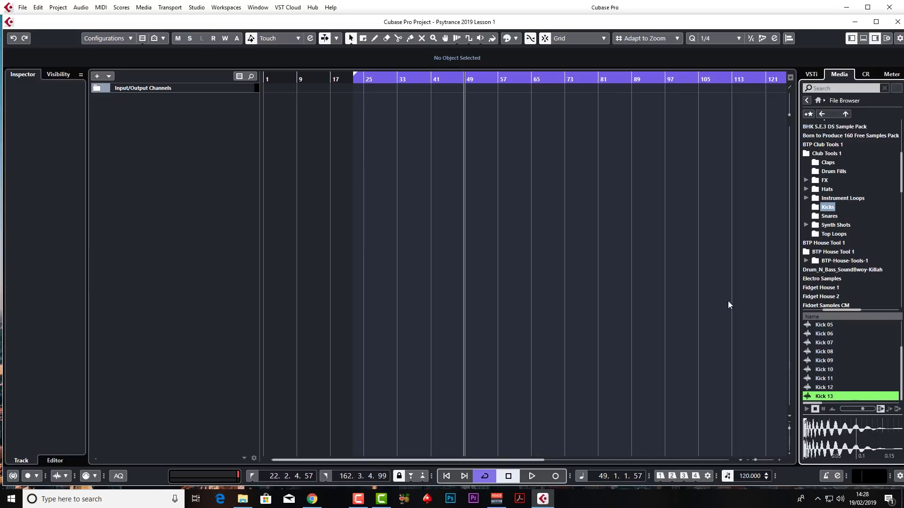
pyautogui.rightClick(830, 397)
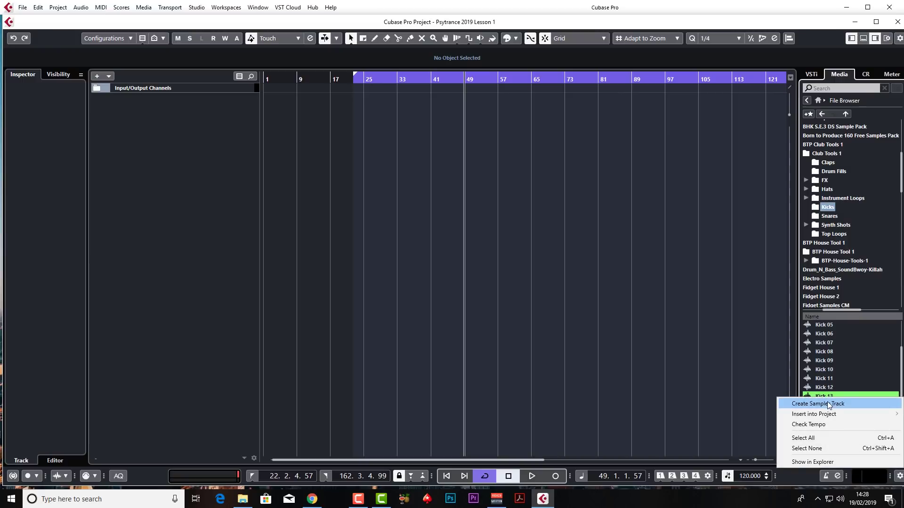
pyautogui.click(829, 404)
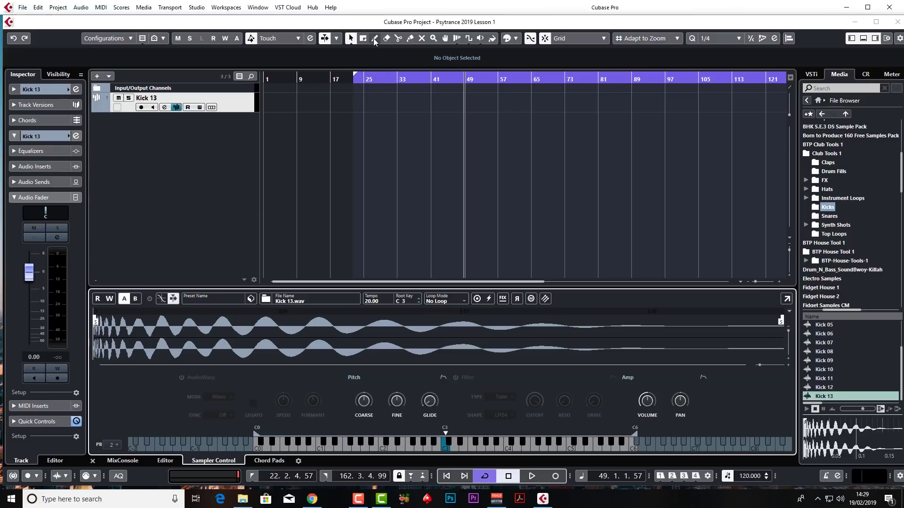
# Move the cycle range to start at bar 25 and zoom the timeline to it
pyautogui.moveTo(354, 78); pyautogui.dragTo(364, 80)
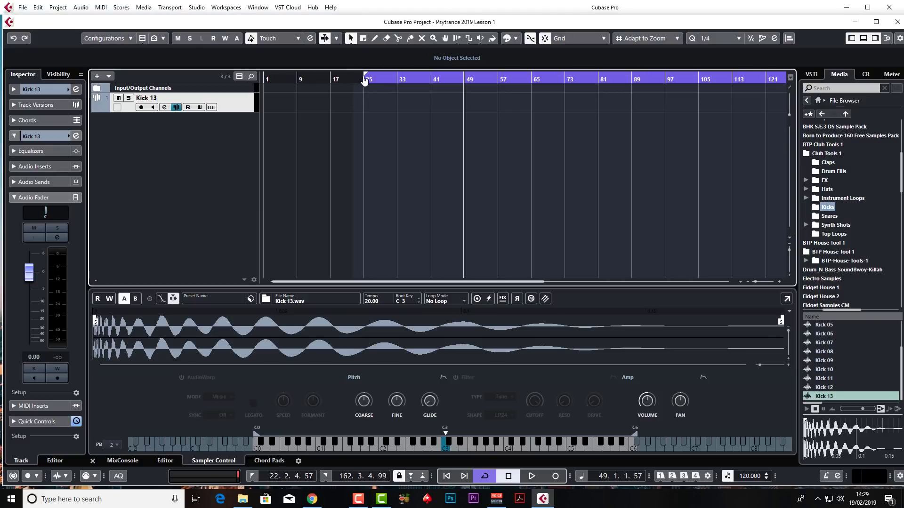
pyautogui.keyDown('alt'); pyautogui.click(431, 79); pyautogui.keyUp('alt')
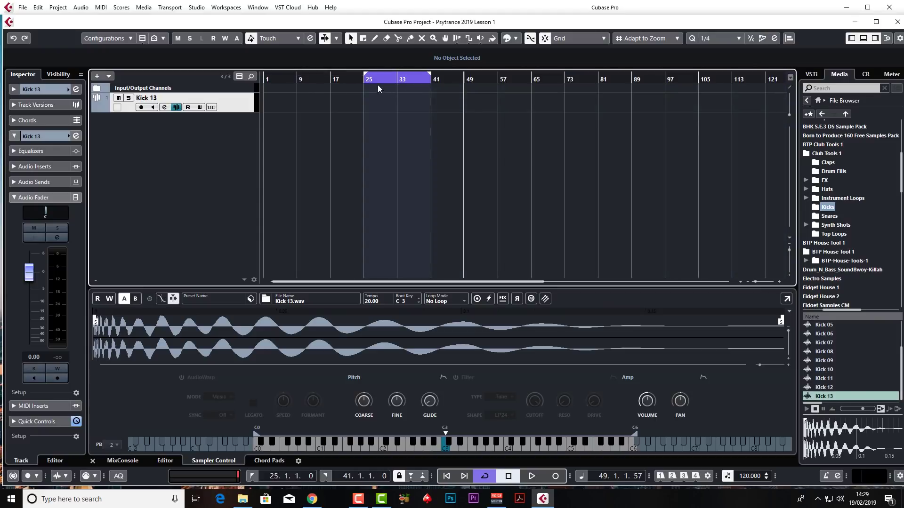
pyautogui.doubleClick(377, 85)
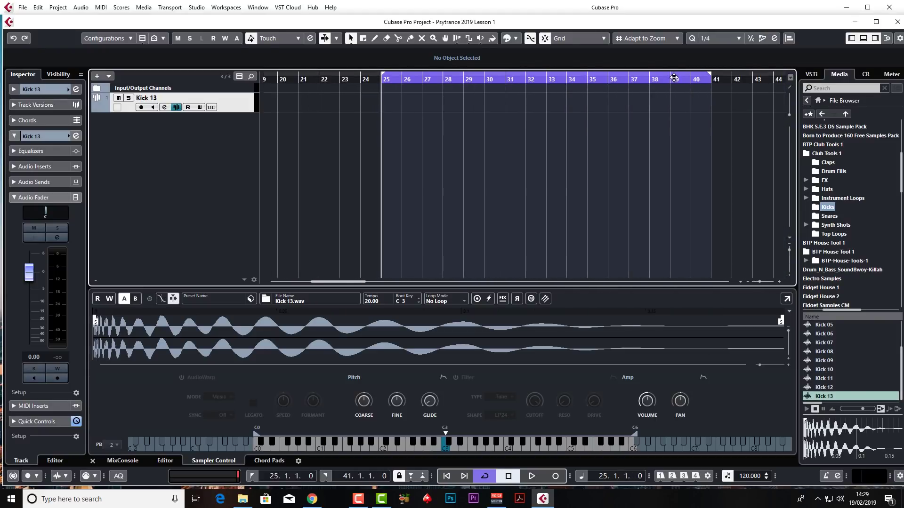
pyautogui.moveTo(710, 78); pyautogui.dragTo(564, 90)
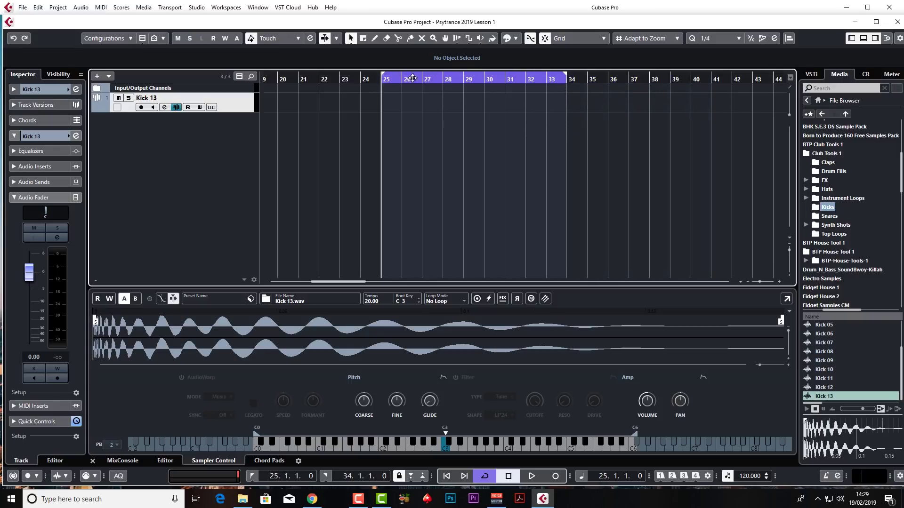
# Draw a four-bar Kick 13 part from bar 25, set the cycle end to bar 33, and audition C3
pyautogui.press('8')
pyautogui.moveTo(383, 101); pyautogui.dragTo(461, 101)
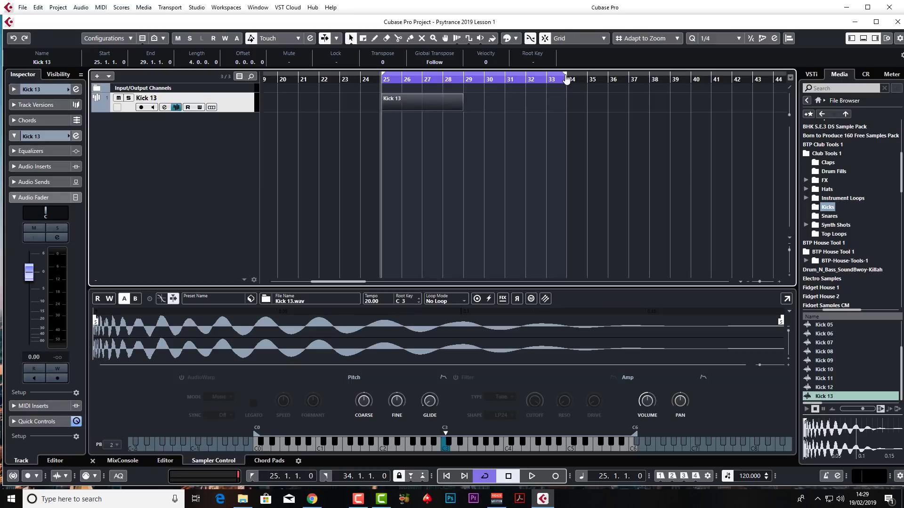
pyautogui.moveTo(565, 77); pyautogui.dragTo(546, 78)
pyautogui.doubleClick(427, 105)
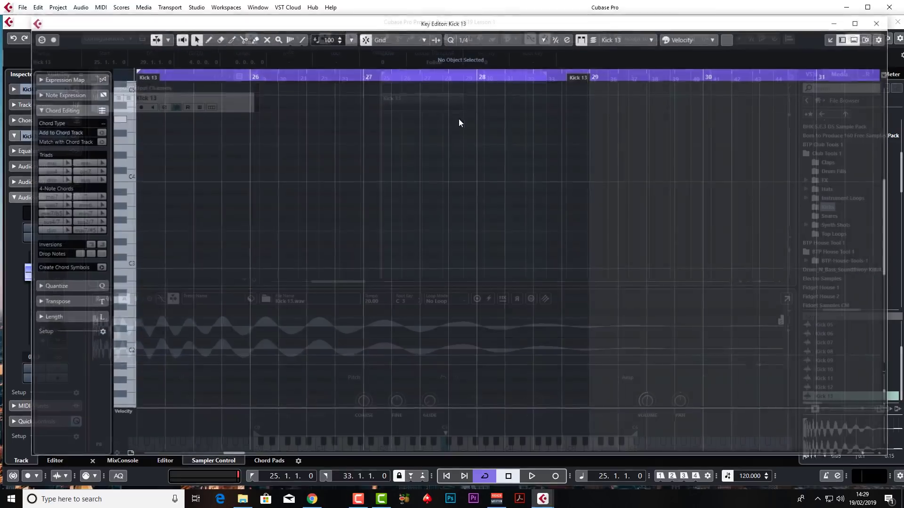
pyautogui.press('Return')
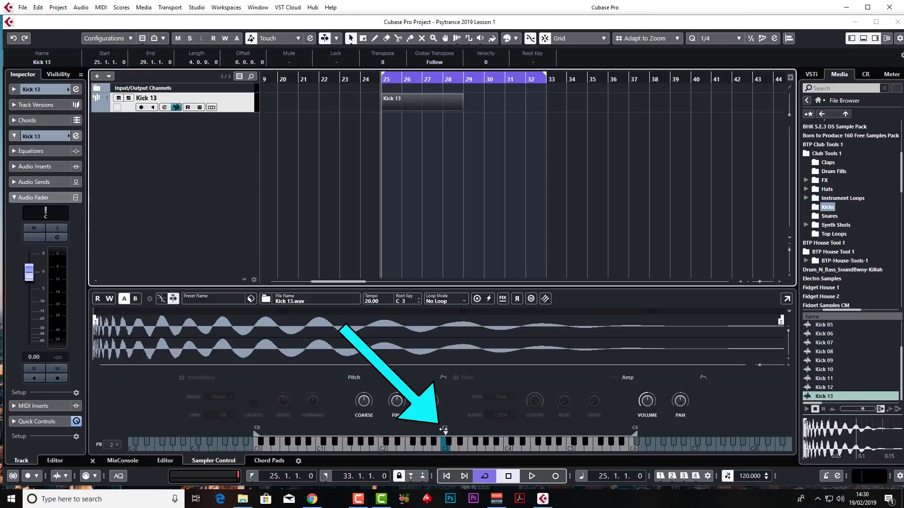
pyautogui.click(444, 449)
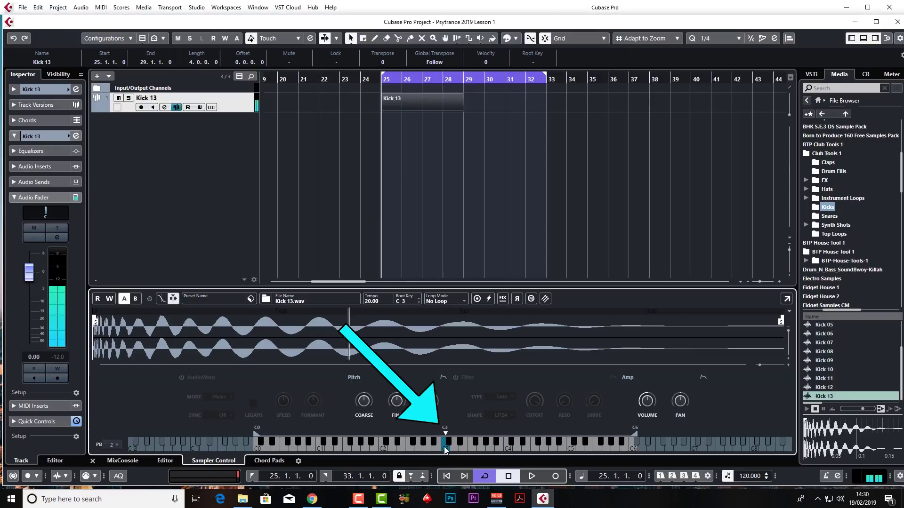
pyautogui.click(418, 448)
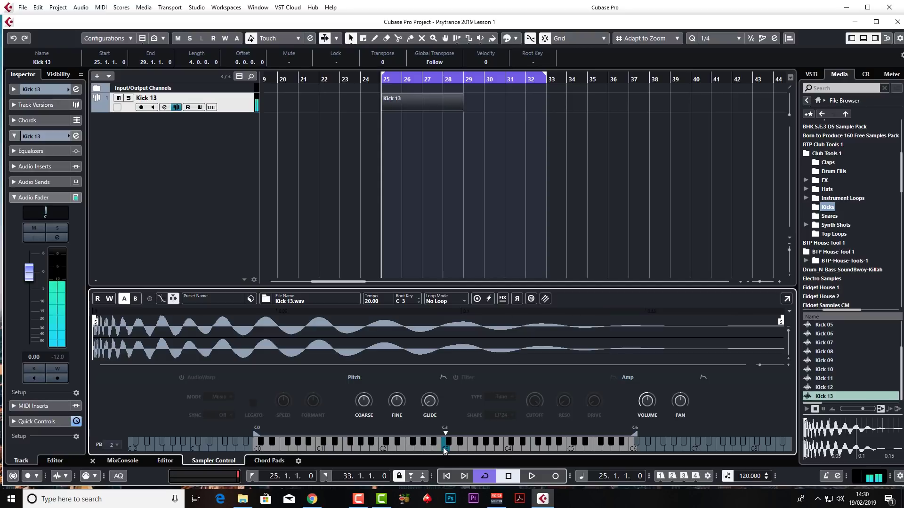
# Add four C3 quarter notes on the beats of bar 25 with 1/4 quantize
pyautogui.doubleClick(423, 101)
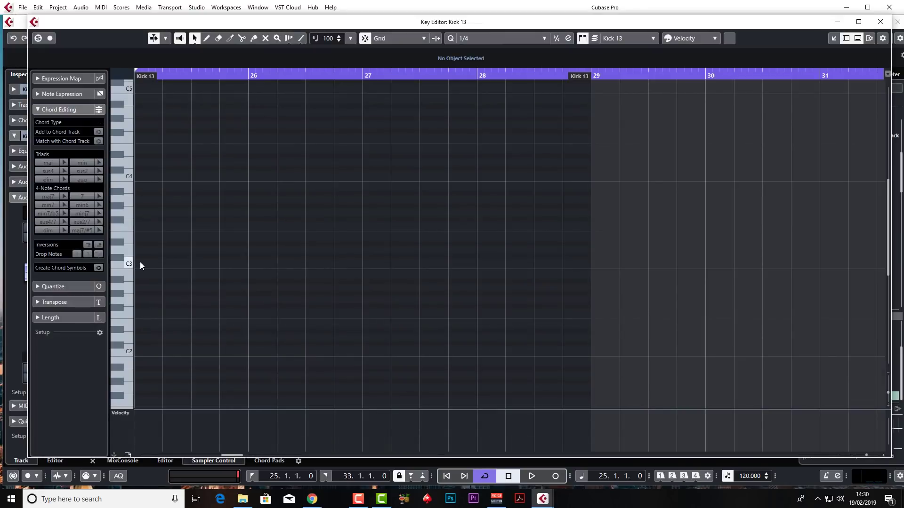
pyautogui.press('8')
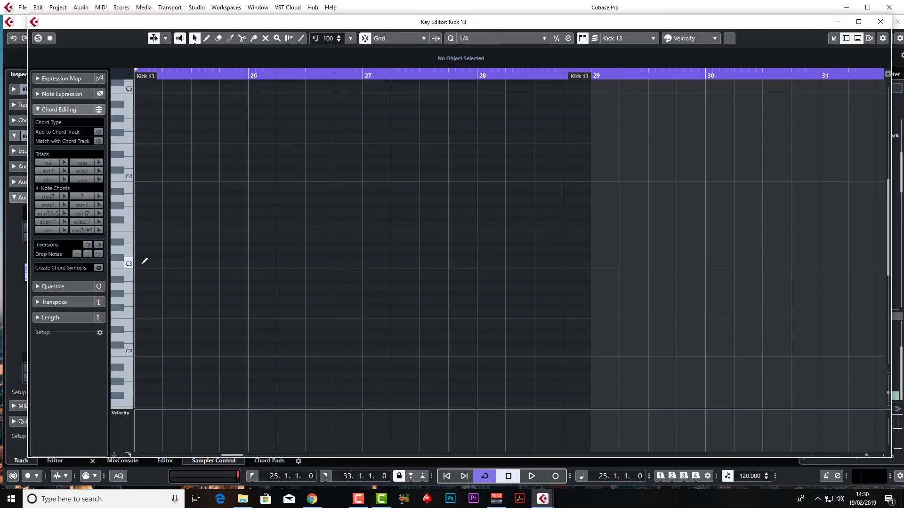
pyautogui.click(145, 261)
pyautogui.press('1')
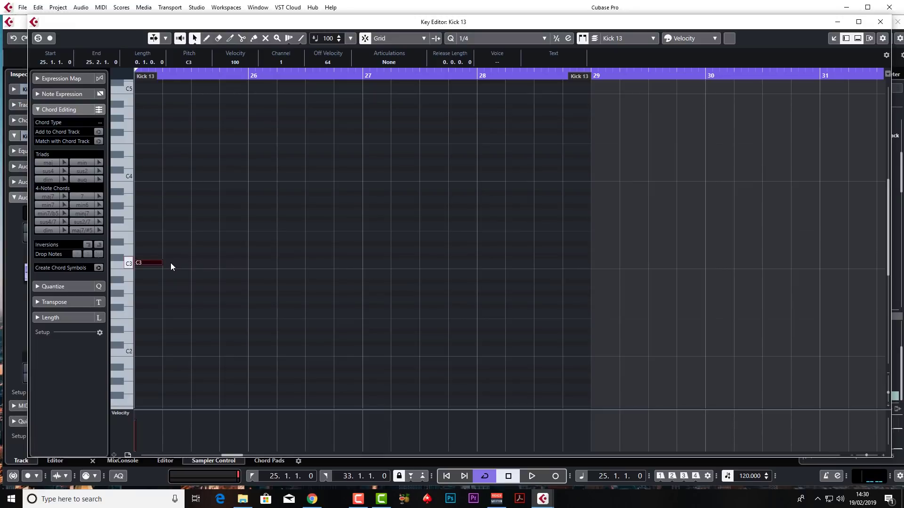
pyautogui.click(505, 38)
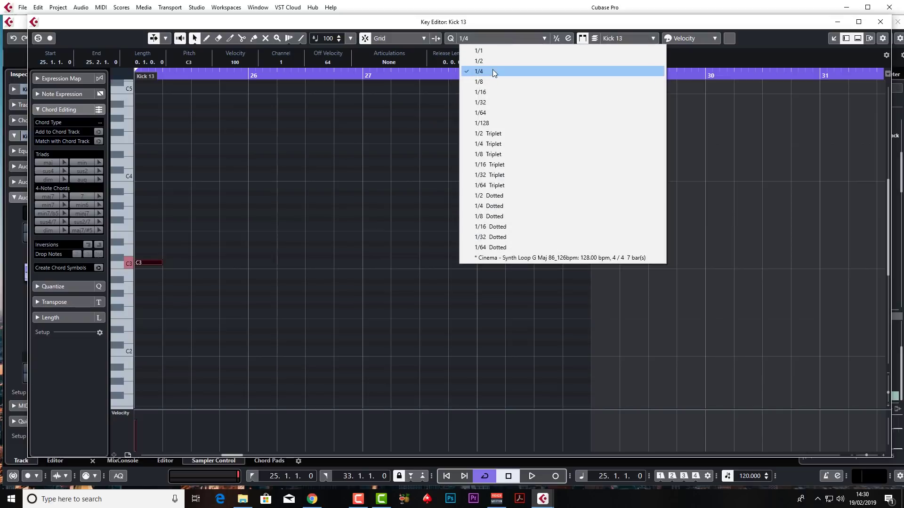
pyautogui.click(495, 36)
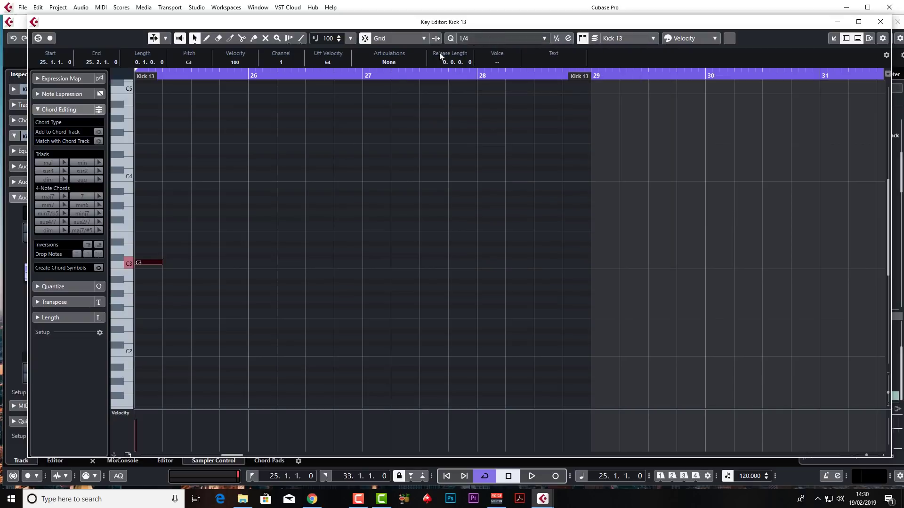
pyautogui.click(170, 263)
pyautogui.click(194, 262)
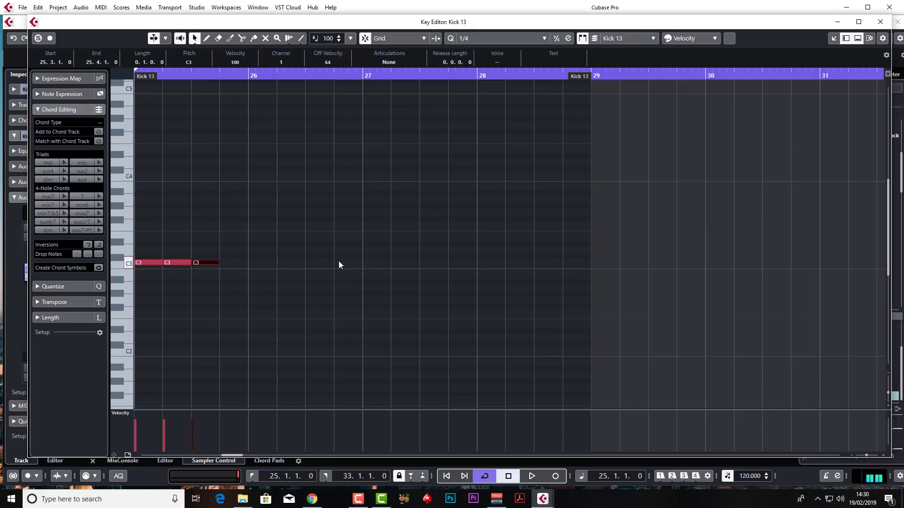
pyautogui.click(225, 261)
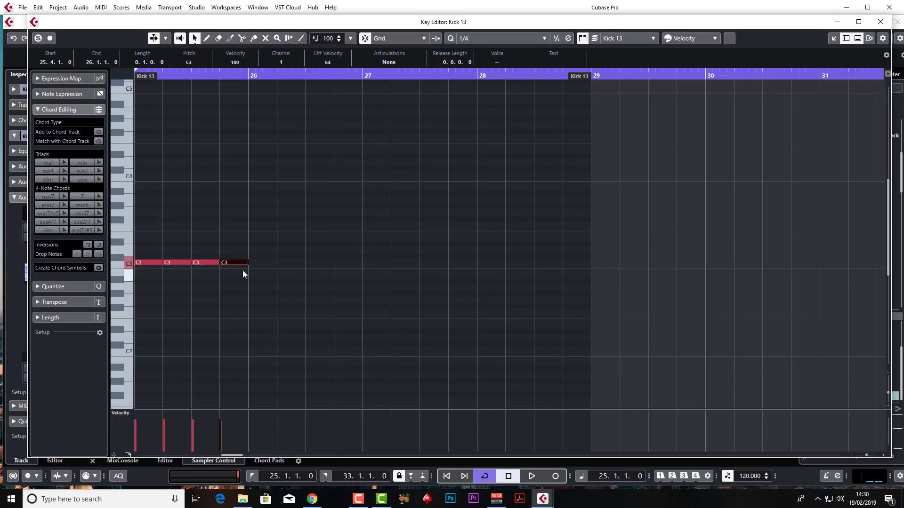
# Select the four notes and repeat them with Ctrl+D through bar 28
pyautogui.press('g')
pyautogui.press('g')
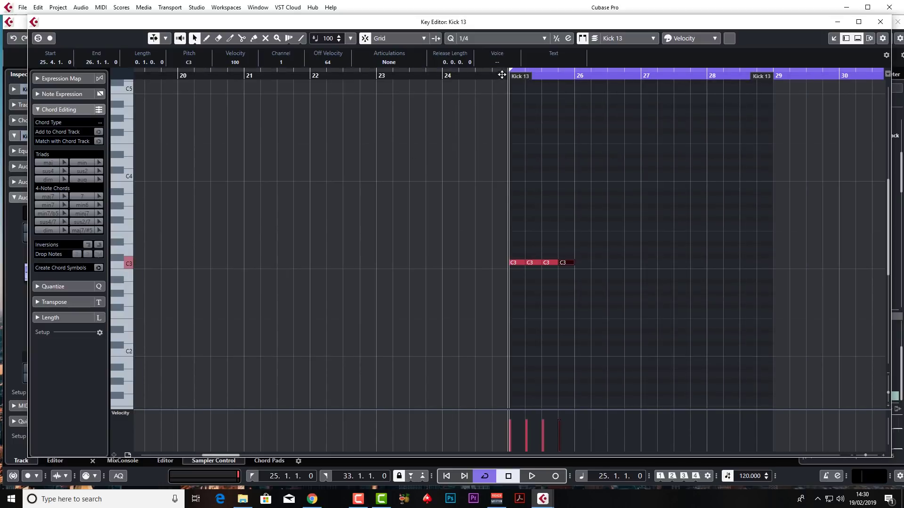
pyautogui.press('space')
pyautogui.press('space')
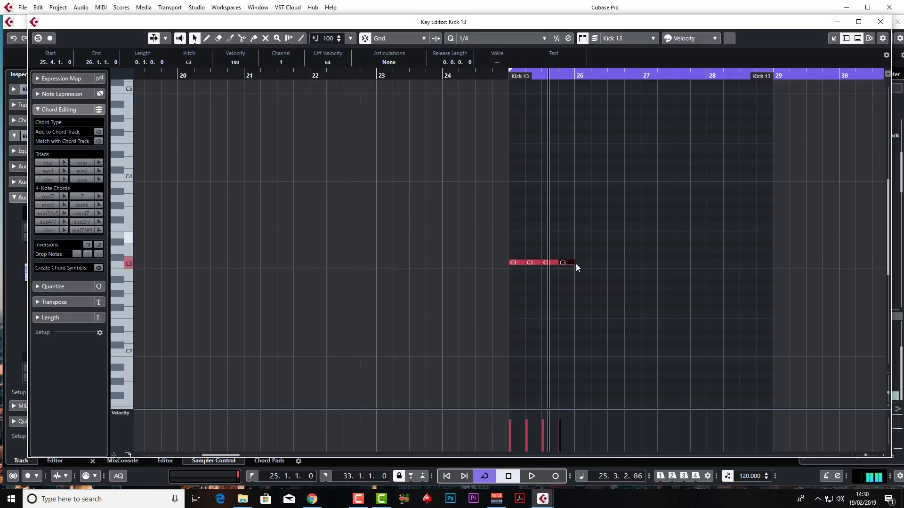
pyautogui.moveTo(571, 269); pyautogui.dragTo(482, 234)
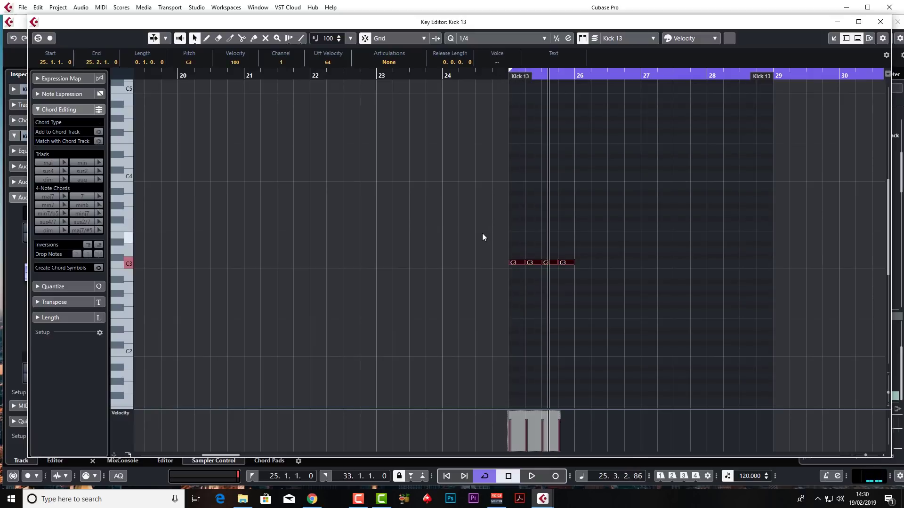
pyautogui.hotkey('ctrl', 'd')
pyautogui.hotkey('ctrl', 'd')
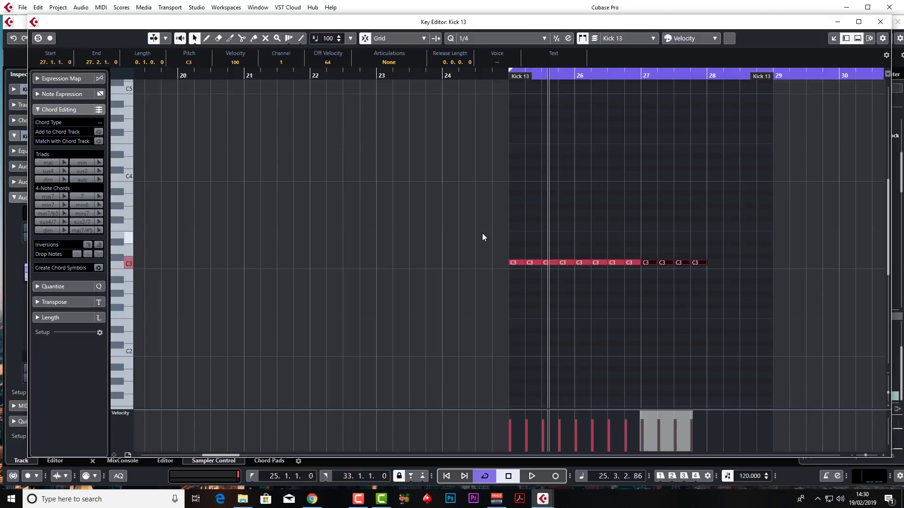
pyautogui.hotkey('ctrl', 'd')
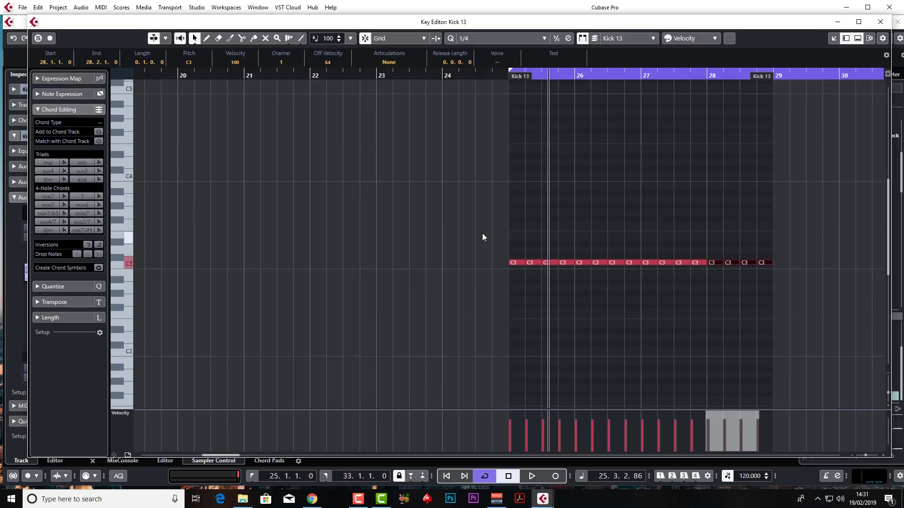
# Set the tempo to 138 BPM and fit the cycle range to the part, bars 25–29
pyautogui.click(743, 476)
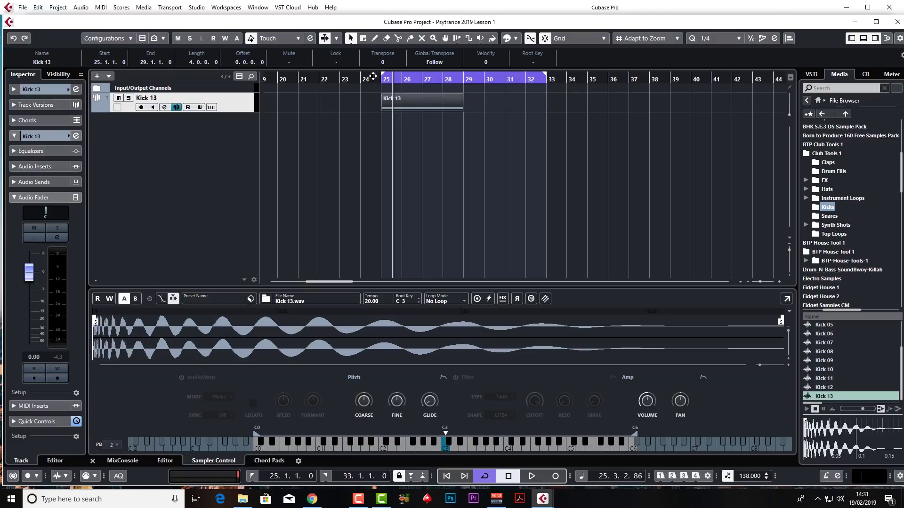
pyautogui.press('space')
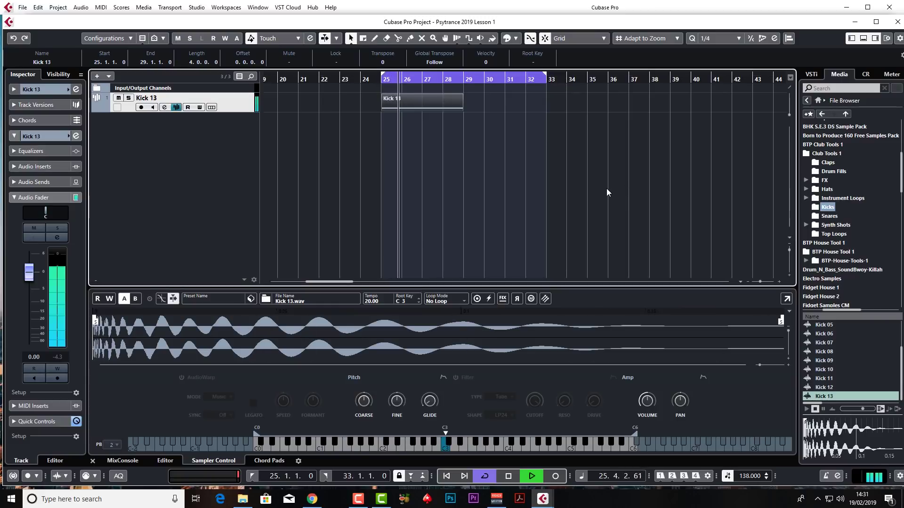
pyautogui.press('p')
pyautogui.press('space')
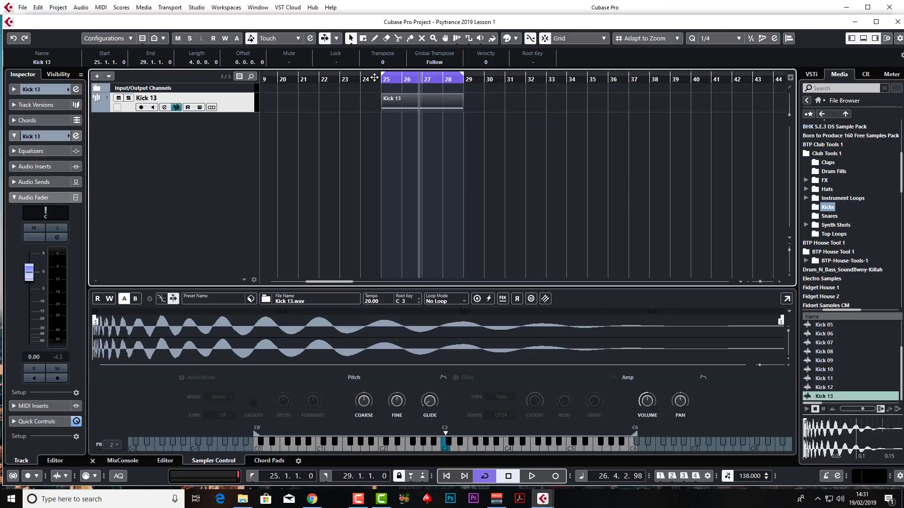
pyautogui.moveTo(374, 77); pyautogui.dragTo(377, 86)
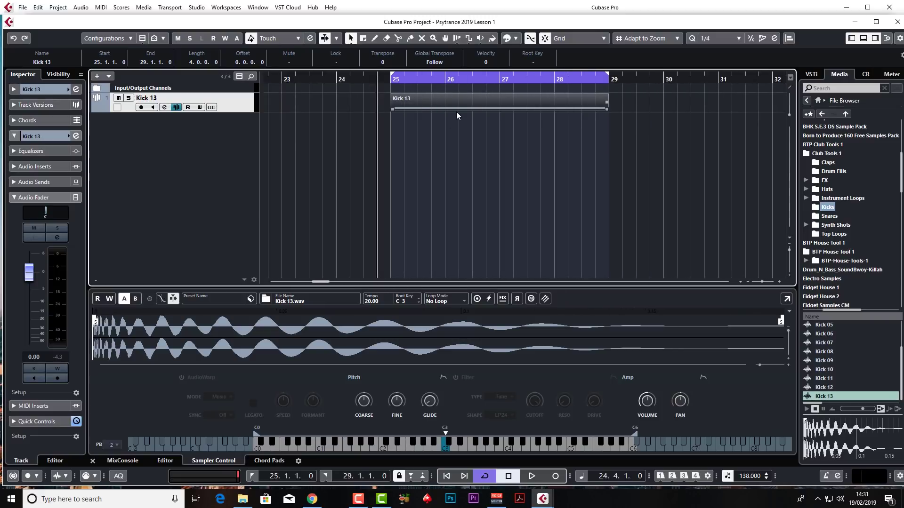
# Pull the Kick 13 sample end in and set a short fade-out while playing back
pyautogui.press('KP_1')
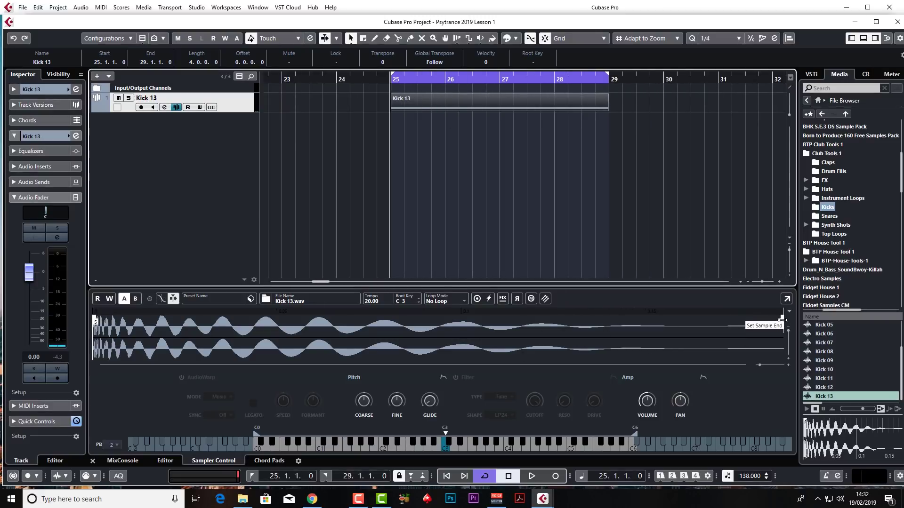
pyautogui.moveTo(783, 321)
pyautogui.mouseDown()
pyautogui.moveTo(405, 330)
pyautogui.moveTo(315, 318)
pyautogui.mouseUp()
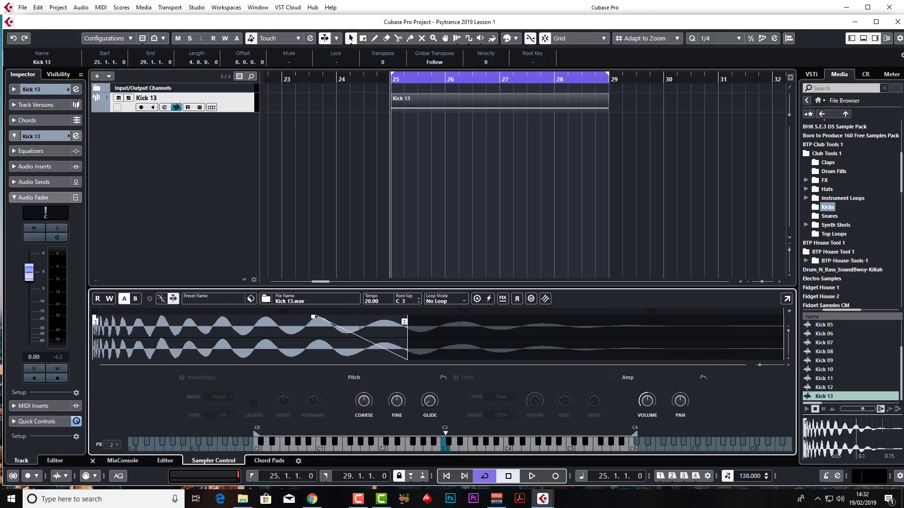
pyautogui.press('space')
pyautogui.moveTo(393, 324)
pyautogui.mouseDown()
pyautogui.moveTo(120, 325)
pyautogui.moveTo(514, 326)
pyautogui.mouseUp()
pyautogui.press('space')
pyautogui.moveTo(424, 317); pyautogui.dragTo(787, 327)
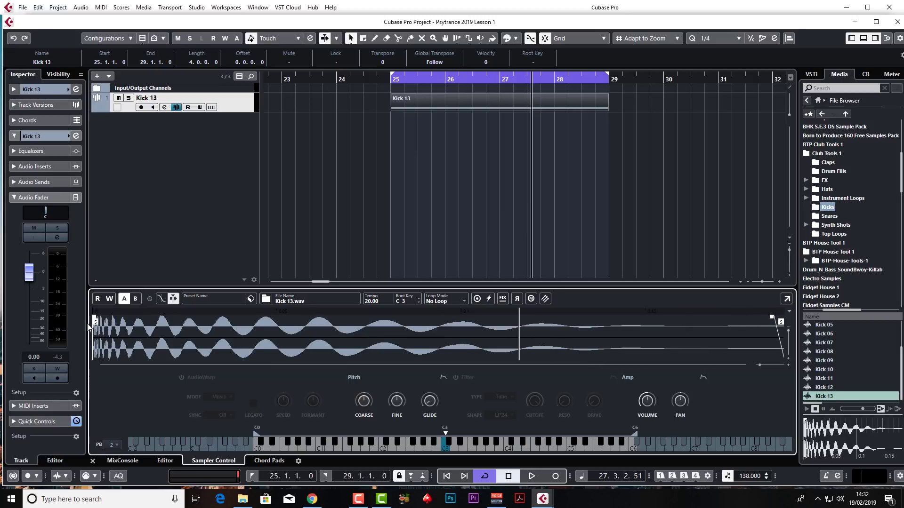
# Leave the sample start unchanged, show the amp envelope, and enlarge the sampler zone
pyautogui.moveTo(93, 322)
pyautogui.mouseDown()
pyautogui.moveTo(177, 324)
pyautogui.moveTo(94, 325)
pyautogui.mouseUp()
pyautogui.click(703, 377)
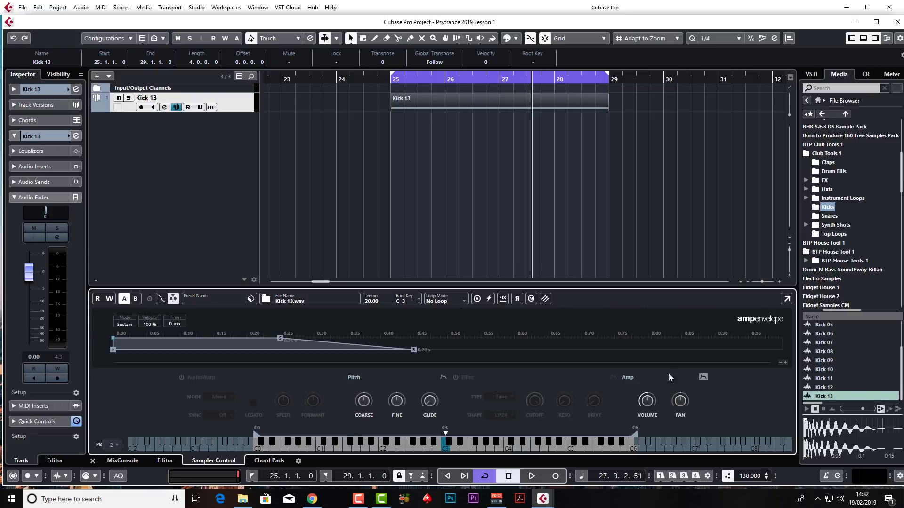
pyautogui.moveTo(403, 287)
pyautogui.mouseDown()
pyautogui.moveTo(401, 187)
pyautogui.moveTo(396, 272)
pyautogui.mouseUp()
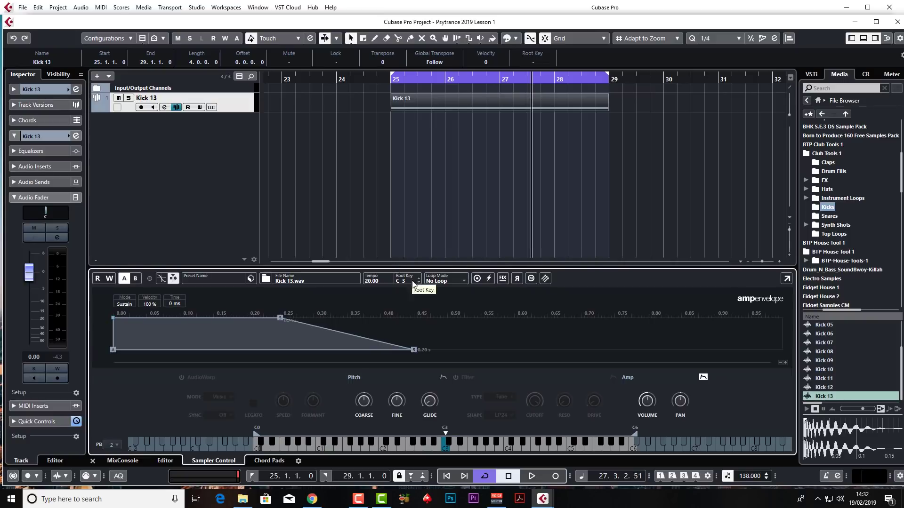
# Open Kick 13's Channel Settings and set EQ band 3 to -3.4 dB at 245.1 Hz
pyautogui.click(704, 377)
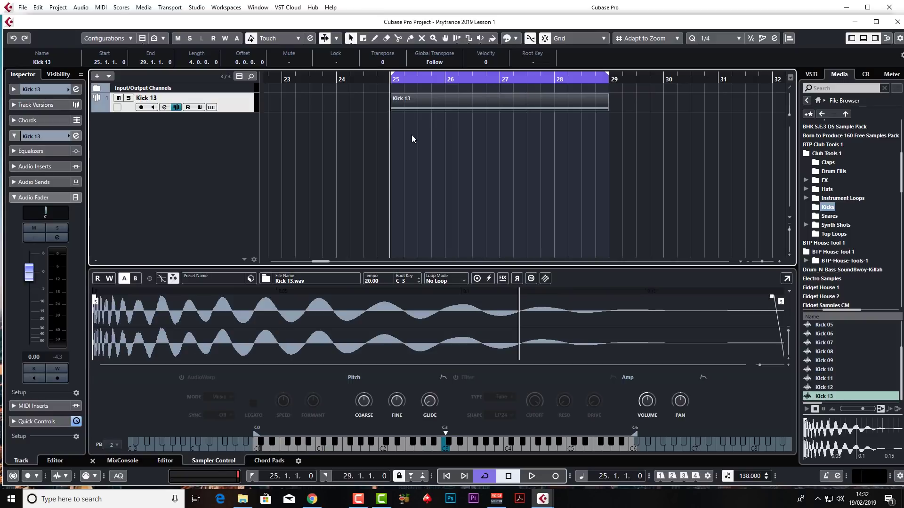
pyautogui.press('e')
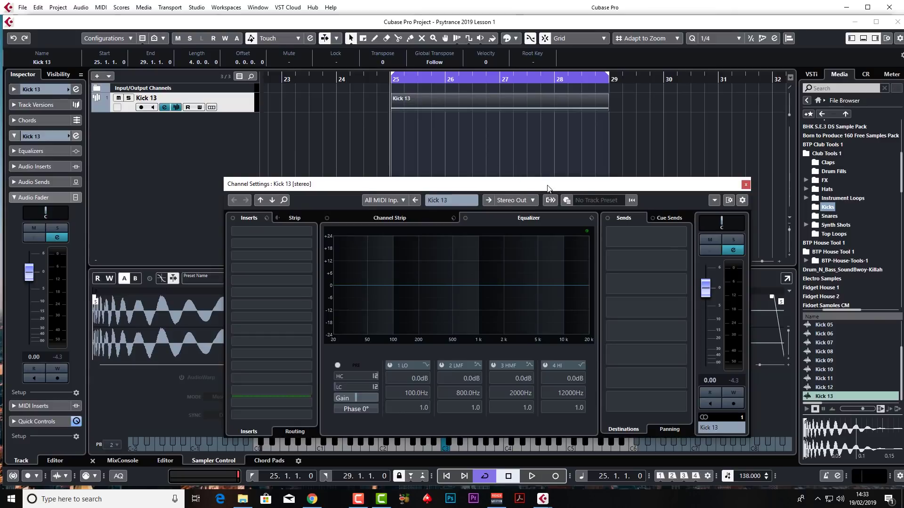
pyautogui.moveTo(547, 187); pyautogui.dragTo(522, 146)
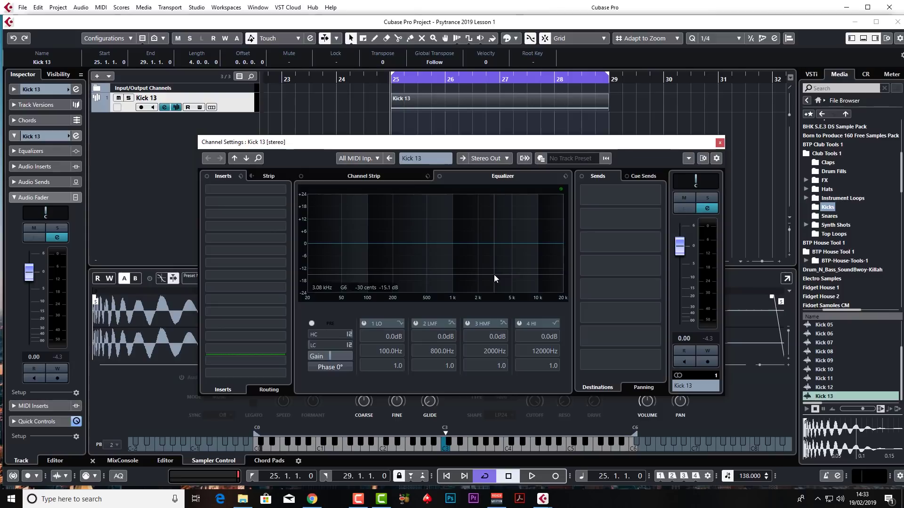
pyautogui.moveTo(401, 243)
pyautogui.mouseDown()
pyautogui.moveTo(483, 235)
pyautogui.moveTo(401, 228)
pyautogui.moveTo(400, 250)
pyautogui.mouseUp()
pyautogui.press('space')
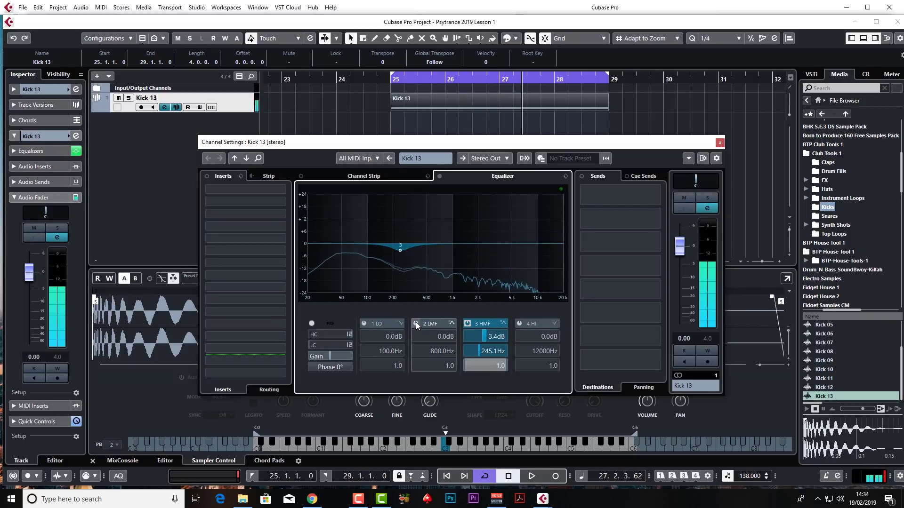
# Enable EQ band 2 and boost it 4.6 dB at about 57.5 Hz while playing back
pyautogui.click(417, 324)
pyautogui.moveTo(443, 244)
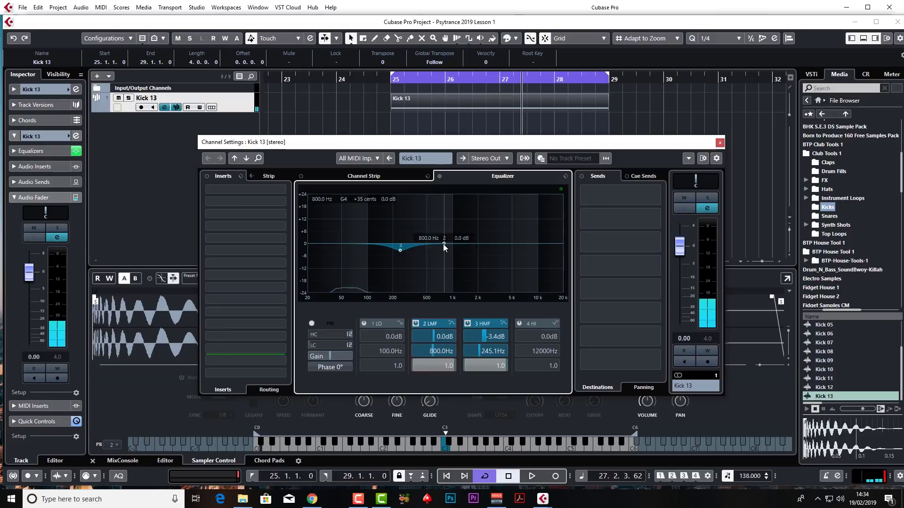
pyautogui.press('space')
pyautogui.moveTo(443, 243); pyautogui.dragTo(352, 238)
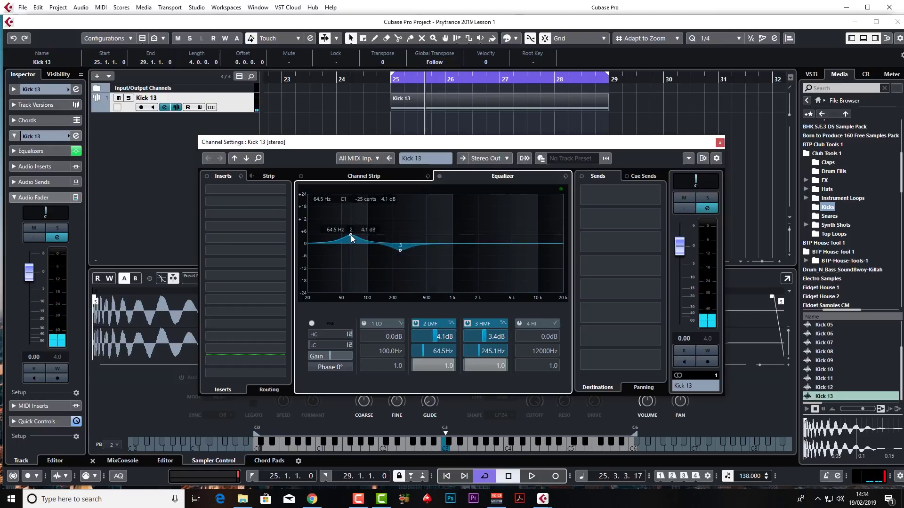
pyautogui.press('space')
pyautogui.moveTo(351, 238)
pyautogui.mouseDown()
pyautogui.moveTo(340, 233)
pyautogui.moveTo(368, 227)
pyautogui.moveTo(346, 227)
pyautogui.moveTo(347, 237)
pyautogui.mouseUp()
pyautogui.press('space')
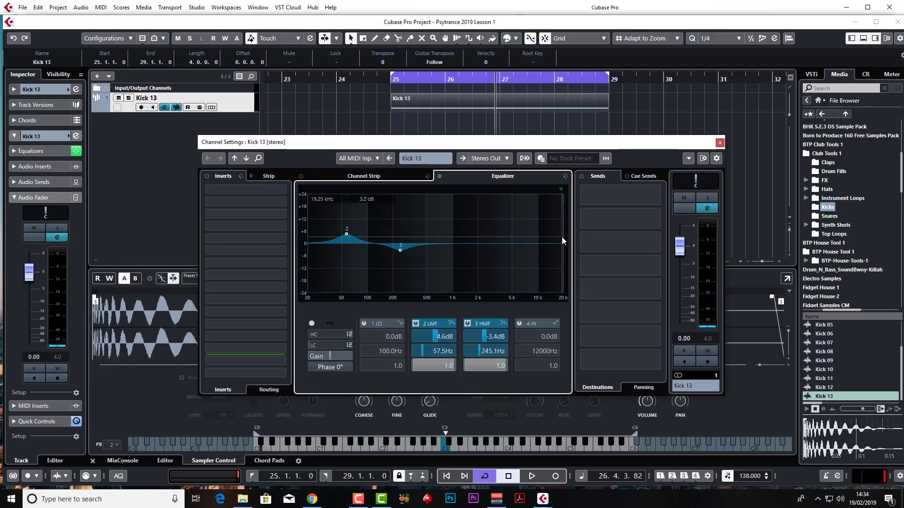
# Turn on EQ band 4 as a High Shelf II cutting 3.0 dB from about 1950 Hz
pyautogui.doubleClick(392, 78)
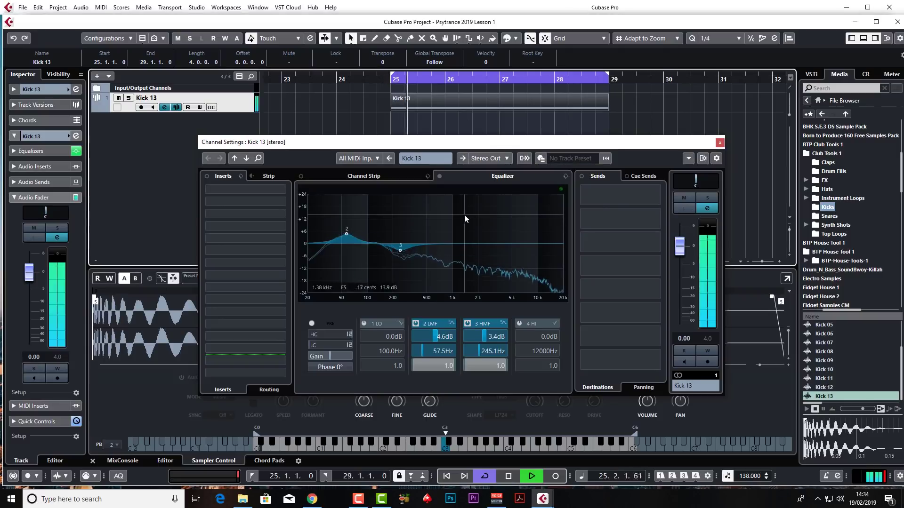
pyautogui.click(520, 324)
pyautogui.press('space')
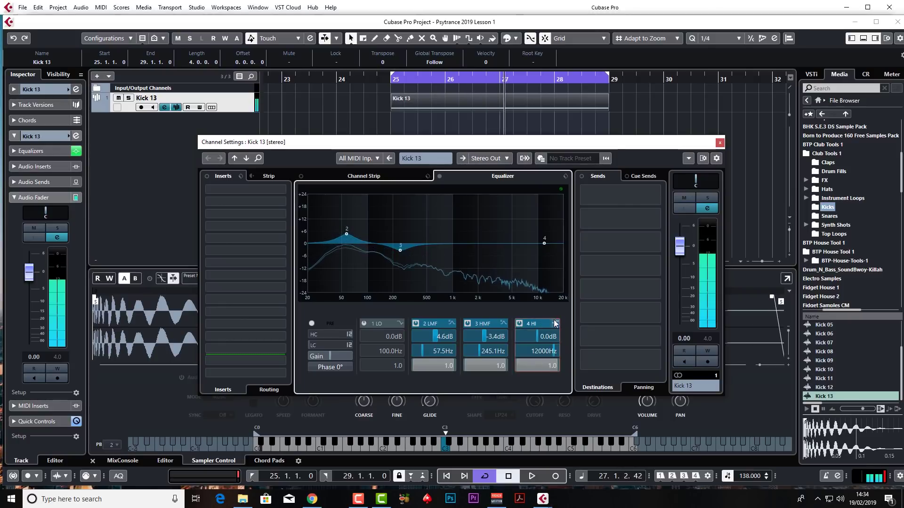
pyautogui.click(555, 323)
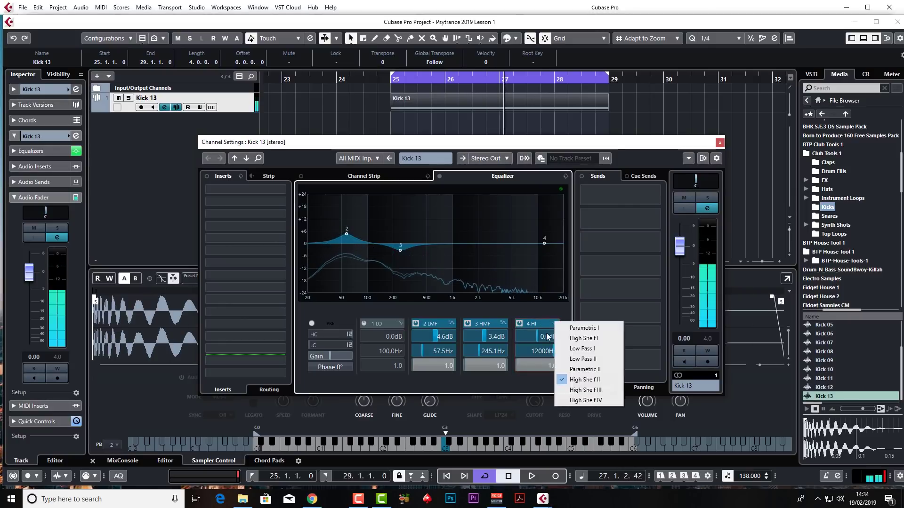
pyautogui.click(588, 380)
pyautogui.moveTo(545, 244); pyautogui.dragTo(477, 250)
pyautogui.press('space')
pyautogui.press('space')
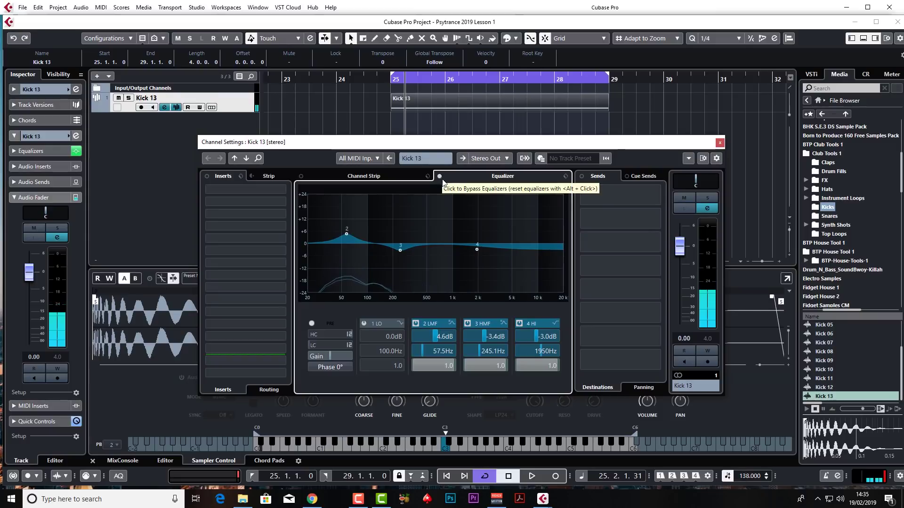
# A/B the Kick 13 EQ from bar 25, then move the high shelf to -2.1 dB at 2104 Hz
pyautogui.click(390, 79)
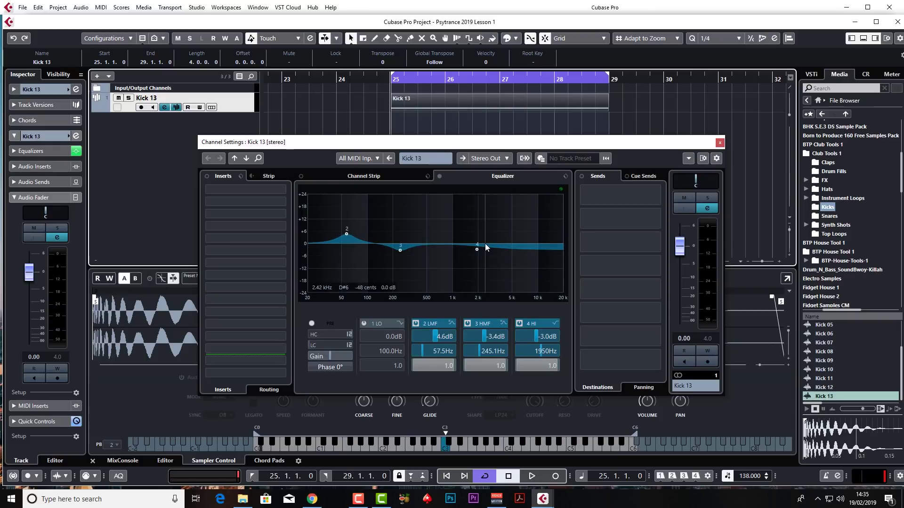
pyautogui.press('space')
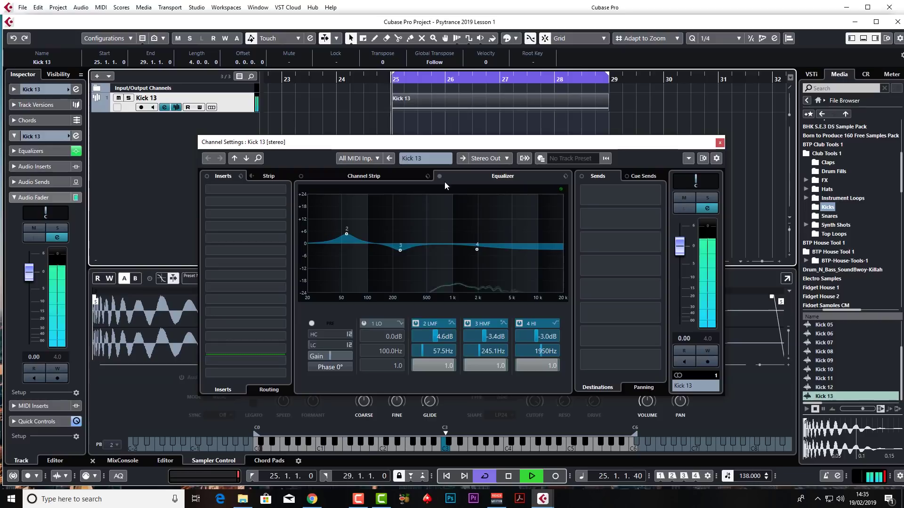
pyautogui.click(440, 176)
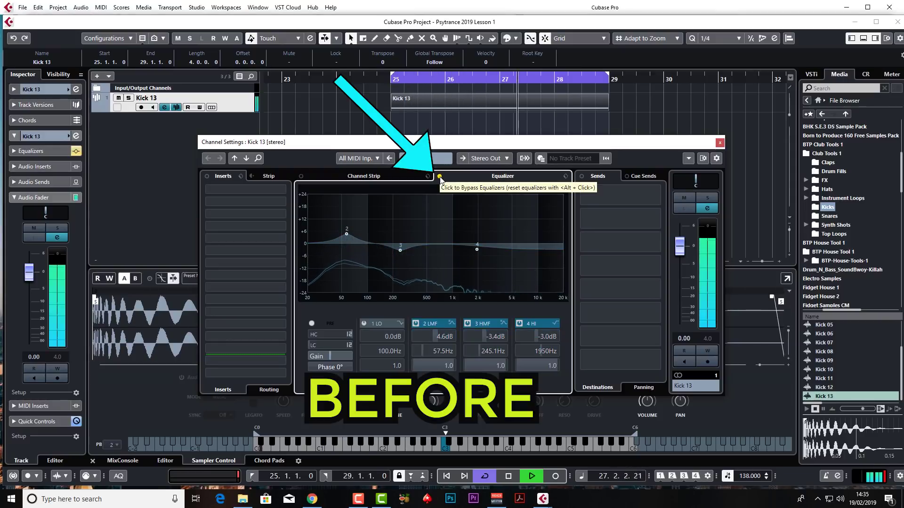
pyautogui.click(439, 177)
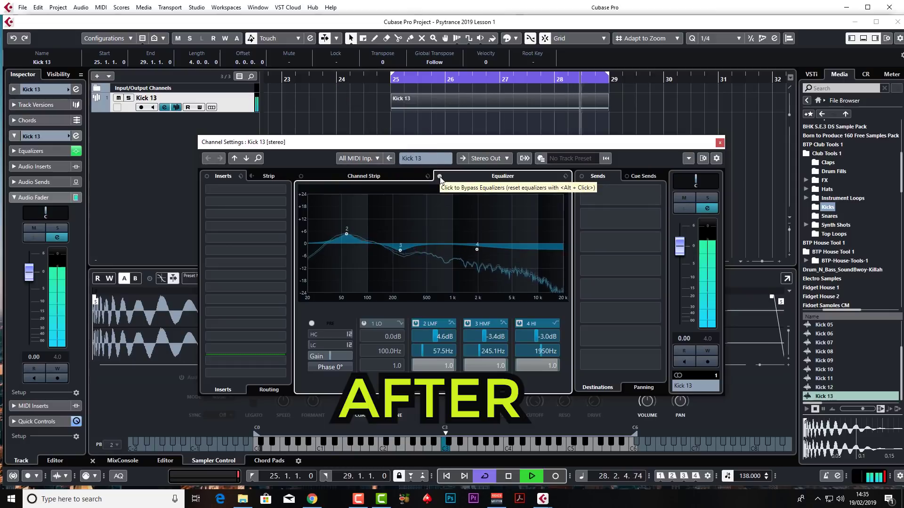
pyautogui.click(440, 177)
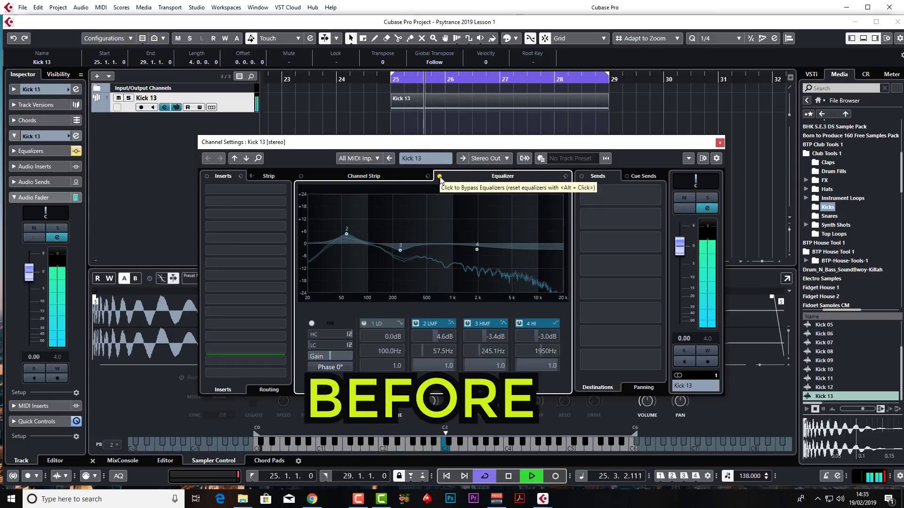
pyautogui.click(439, 176)
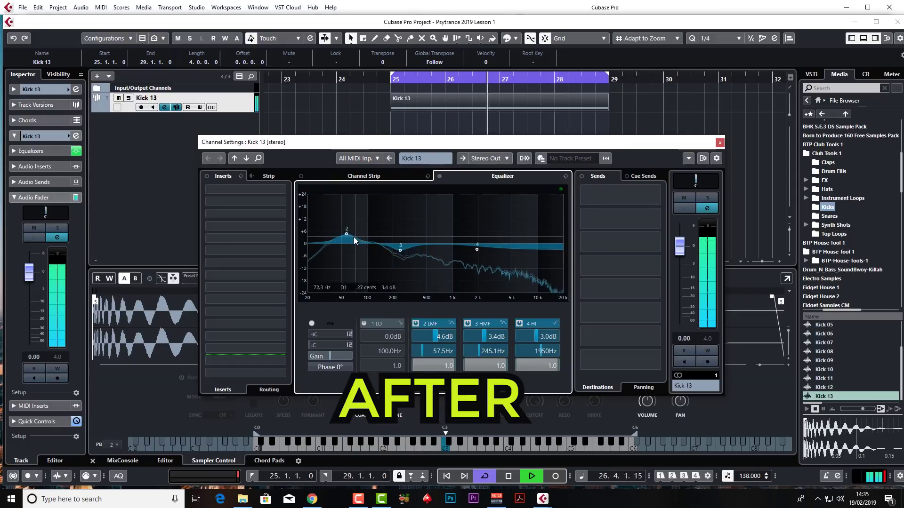
pyautogui.press('space')
pyautogui.moveTo(482, 251); pyautogui.dragTo(480, 247)
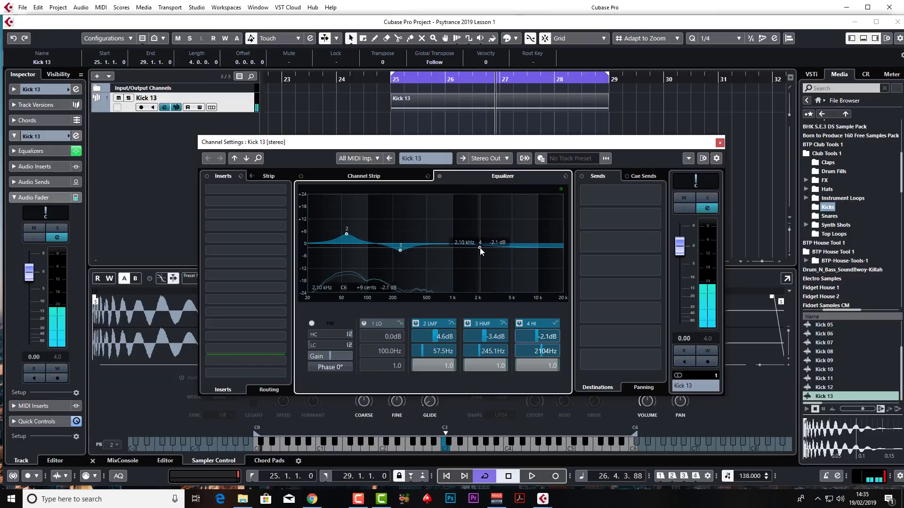
# Compare the low boost band off and on, then set it to +3.7 dB at 59.0 Hz
pyautogui.click(415, 323)
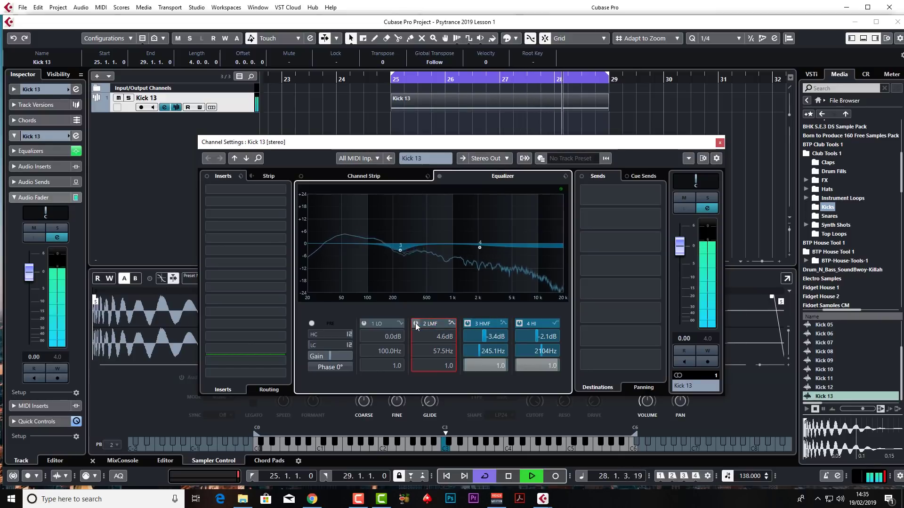
pyautogui.click(415, 323)
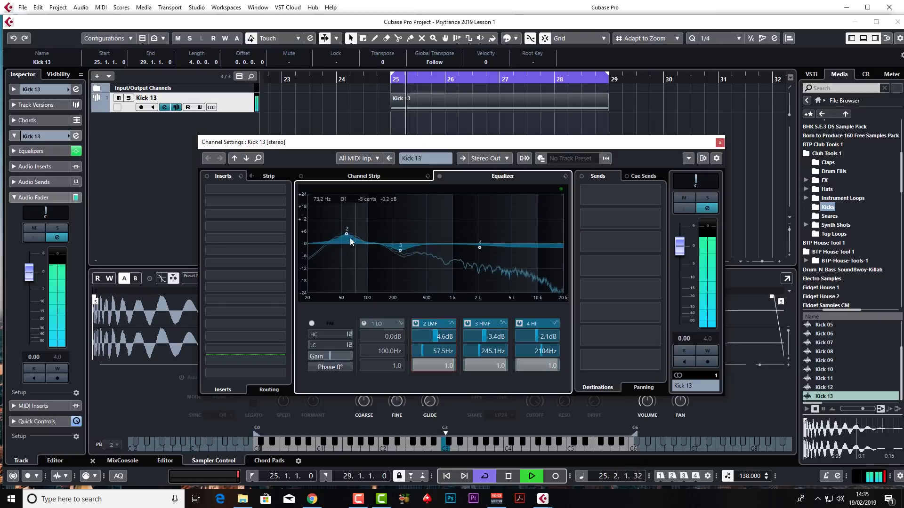
pyautogui.moveTo(347, 234)
pyautogui.mouseDown()
pyautogui.moveTo(363, 234)
pyautogui.moveTo(325, 236)
pyautogui.moveTo(348, 239)
pyautogui.mouseUp()
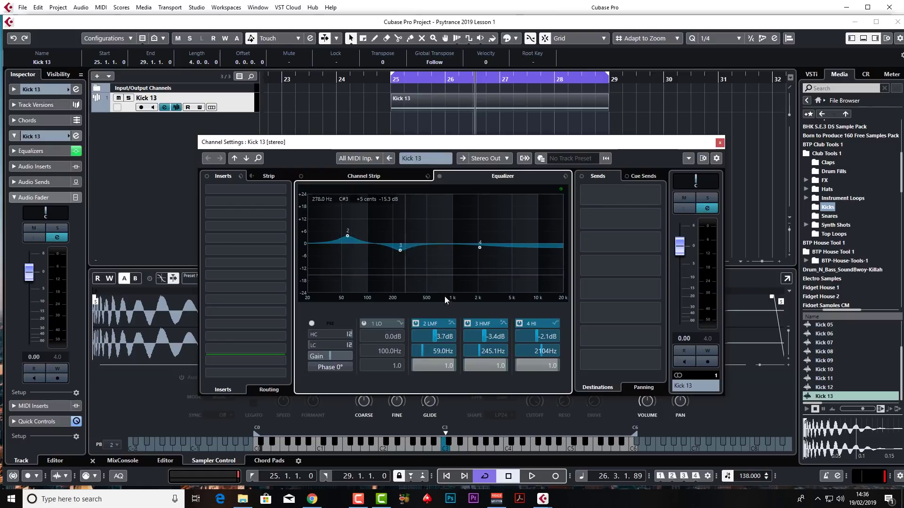
# During playback, toggle band 3's dip off and back on to compare
pyautogui.press('space')
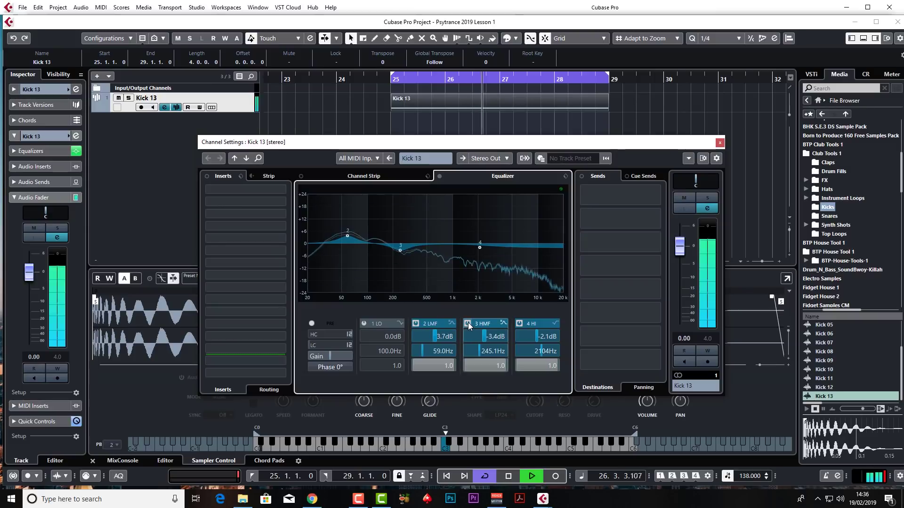
pyautogui.click(468, 324)
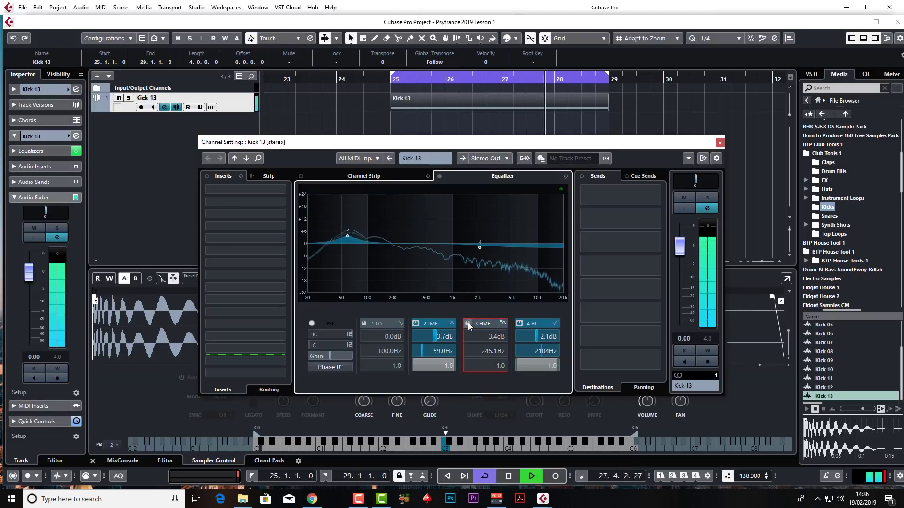
pyautogui.click(468, 323)
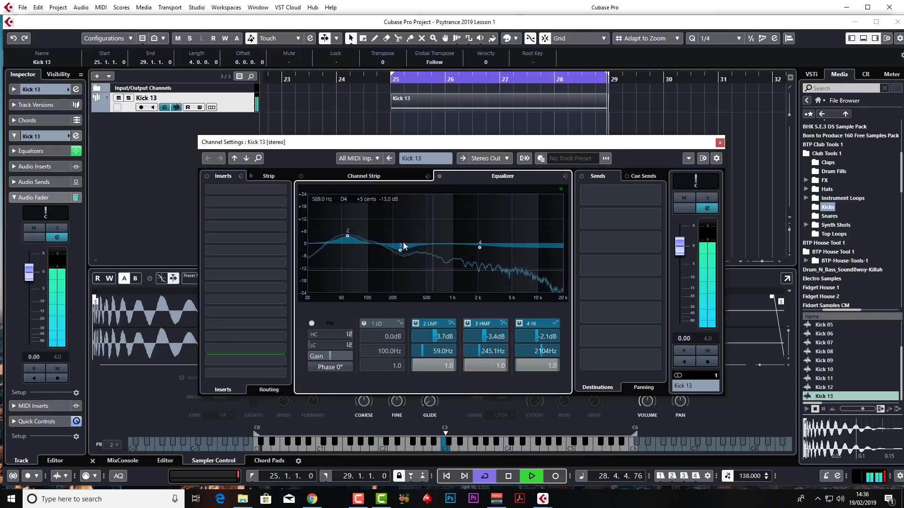
pyautogui.press('space')
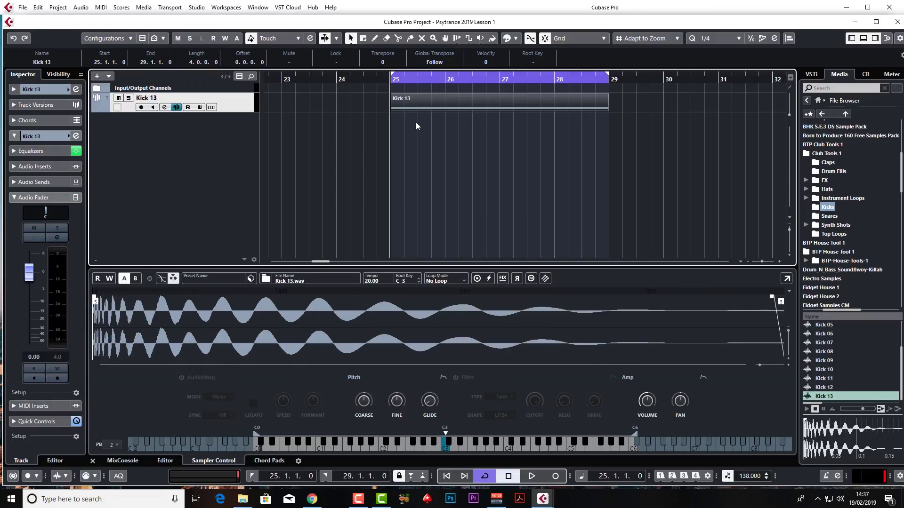
# Open the Kick 13 part in the Key Editor and audition the kick pattern
pyautogui.doubleClick(425, 104)
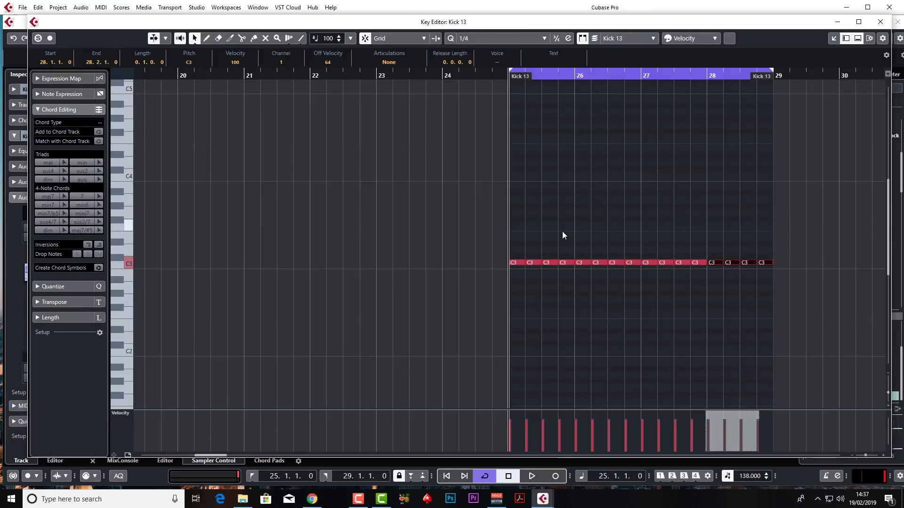
pyautogui.press('space')
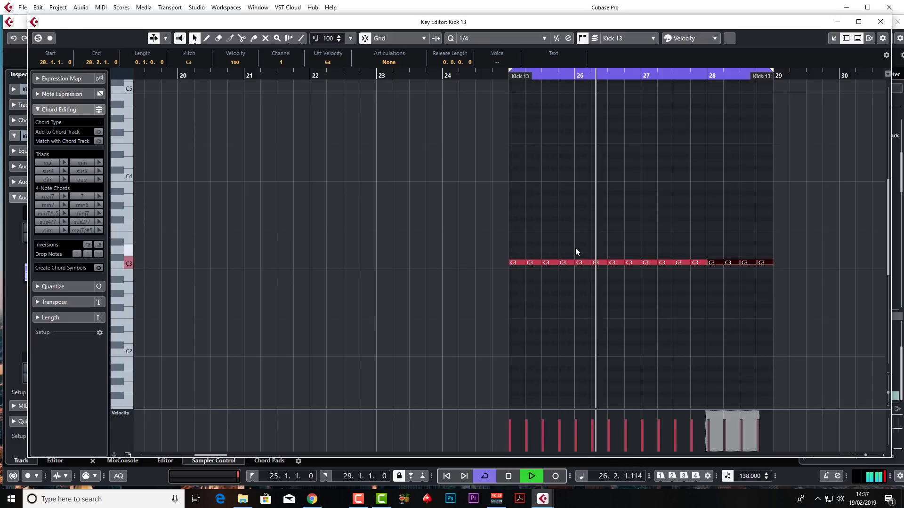
pyautogui.press('space')
# Delete the C3 kick notes at 26.4 and 28.4
pyautogui.click(631, 262)
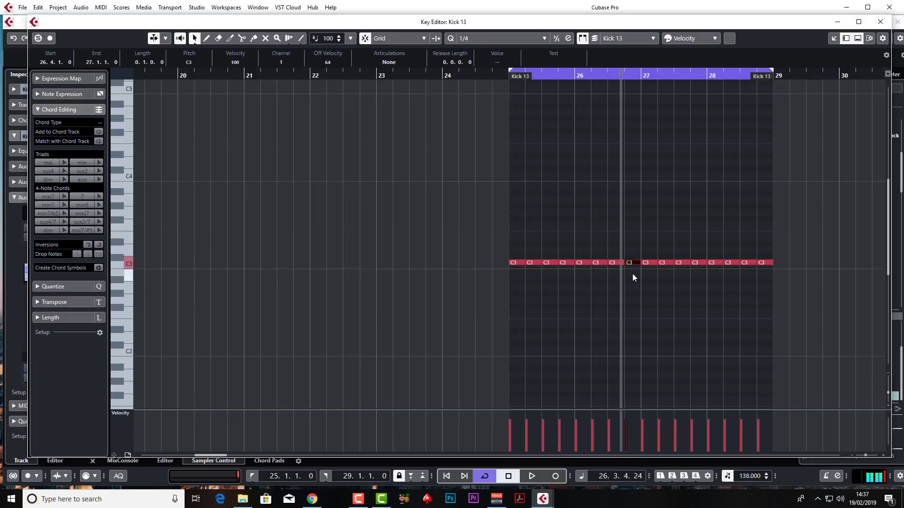
pyautogui.press('Delete')
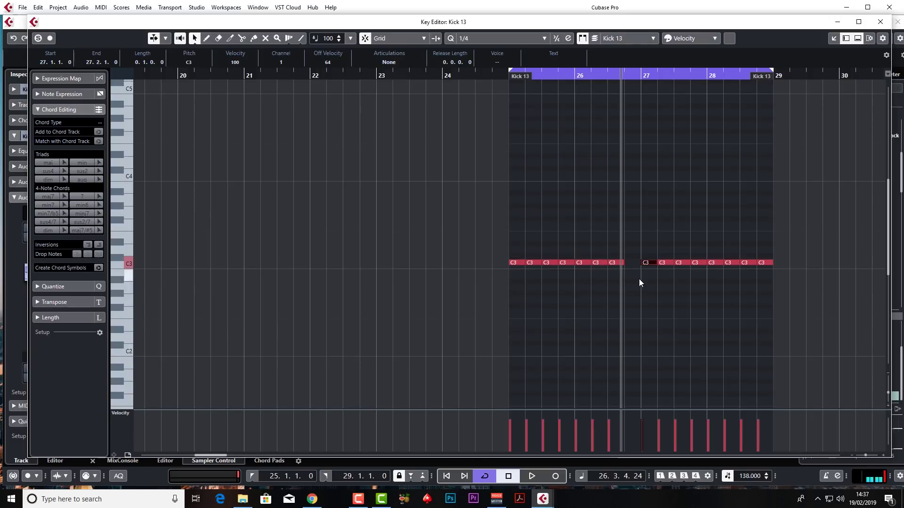
pyautogui.click(769, 262)
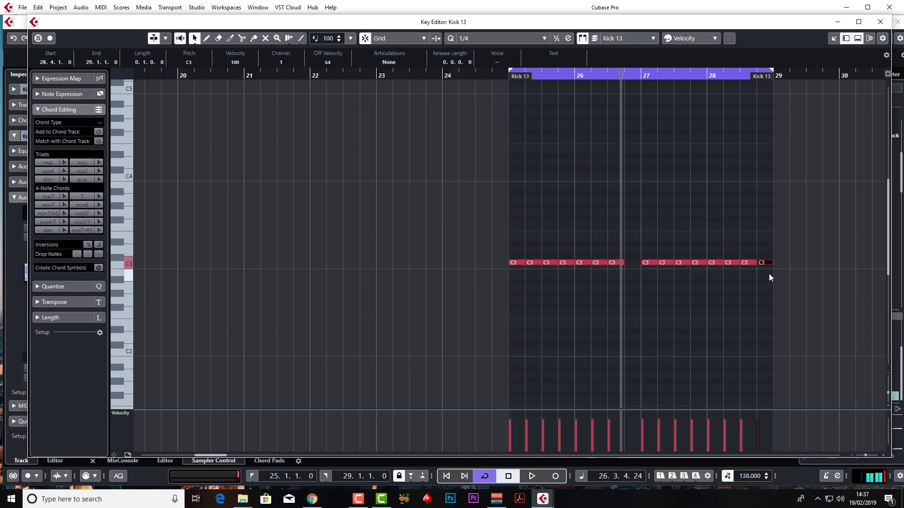
pyautogui.press('Delete')
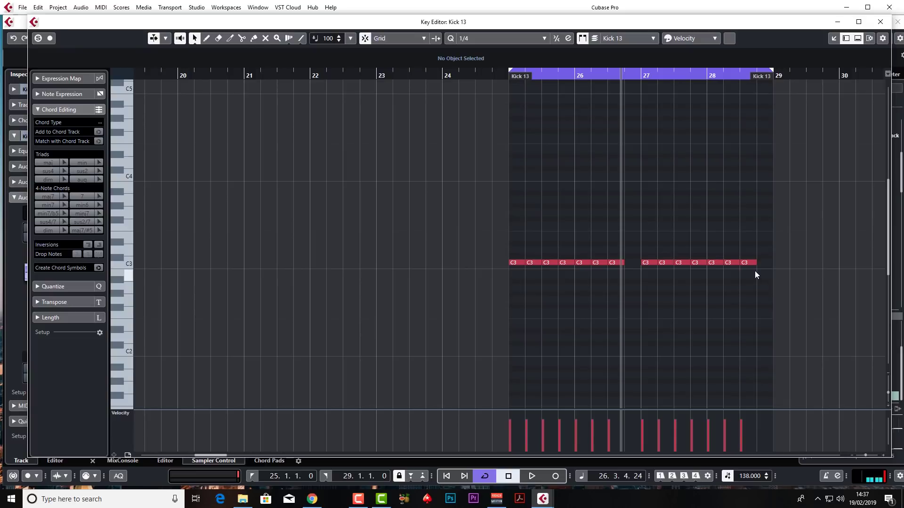